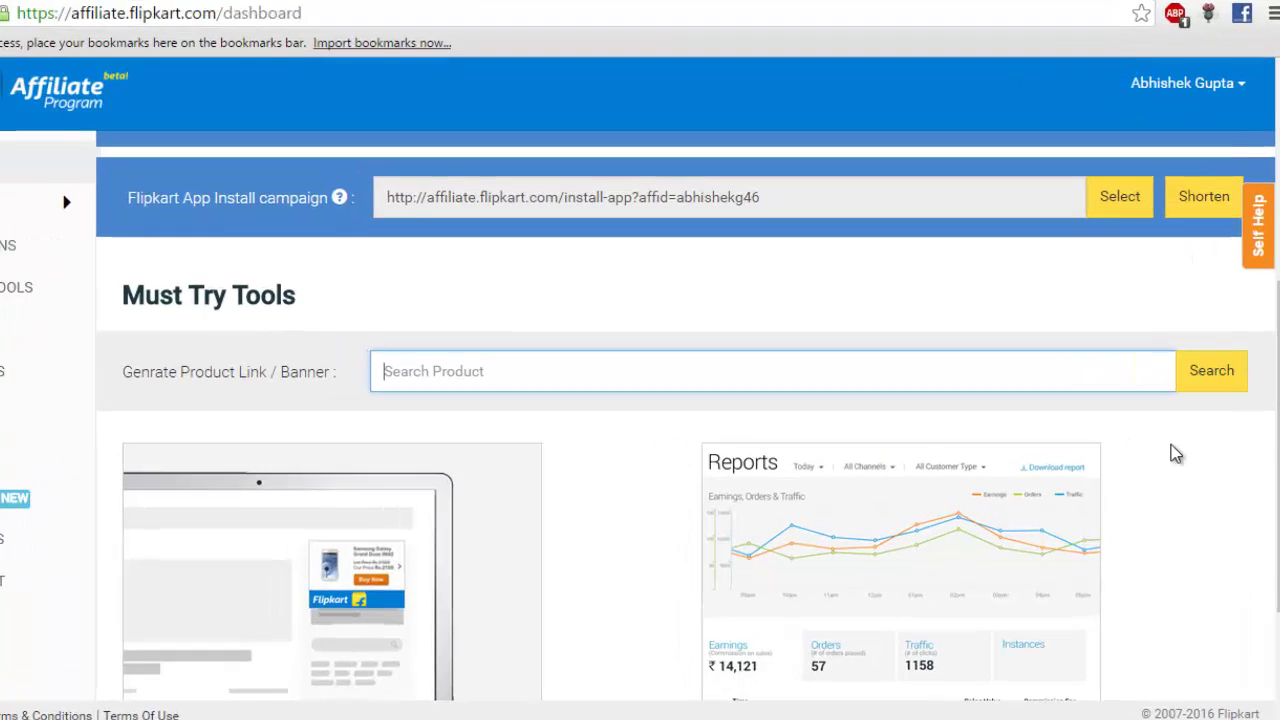
- Search Flipkart for 'lenovo' and generate a plain text link for the Lenovo VIBE P1m
text(eno)
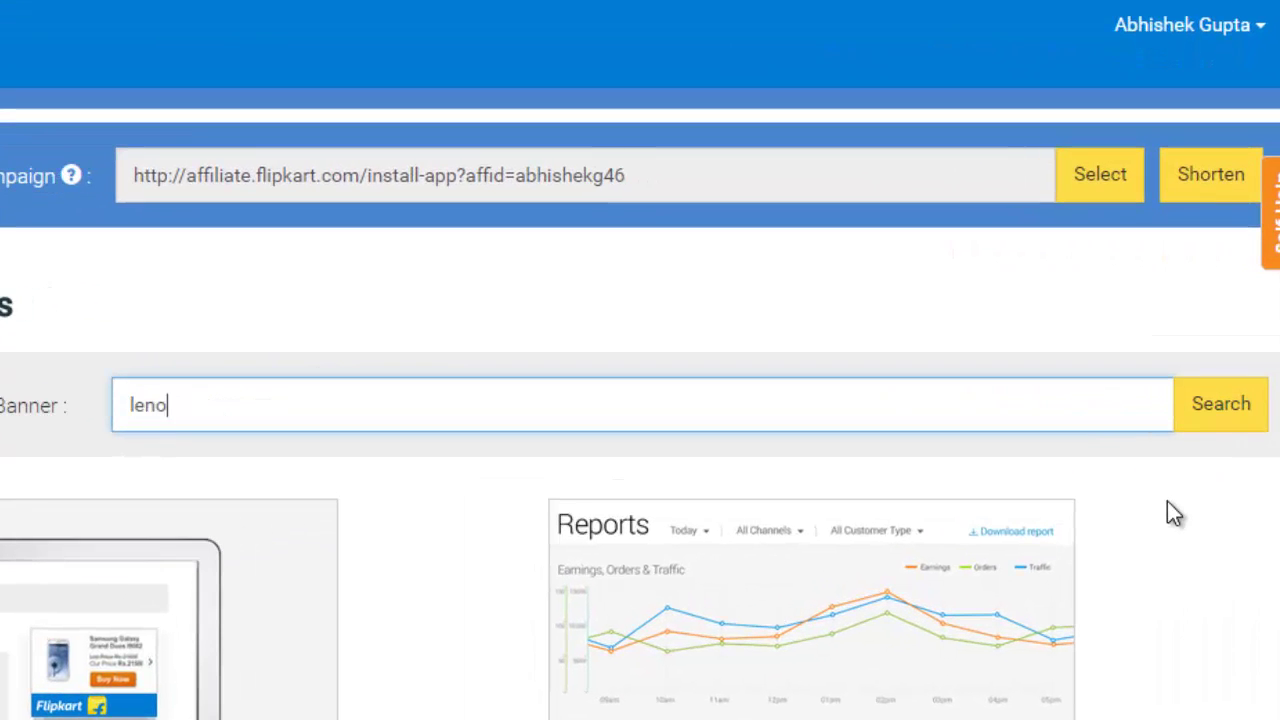
text(vo)
click(1216, 418)
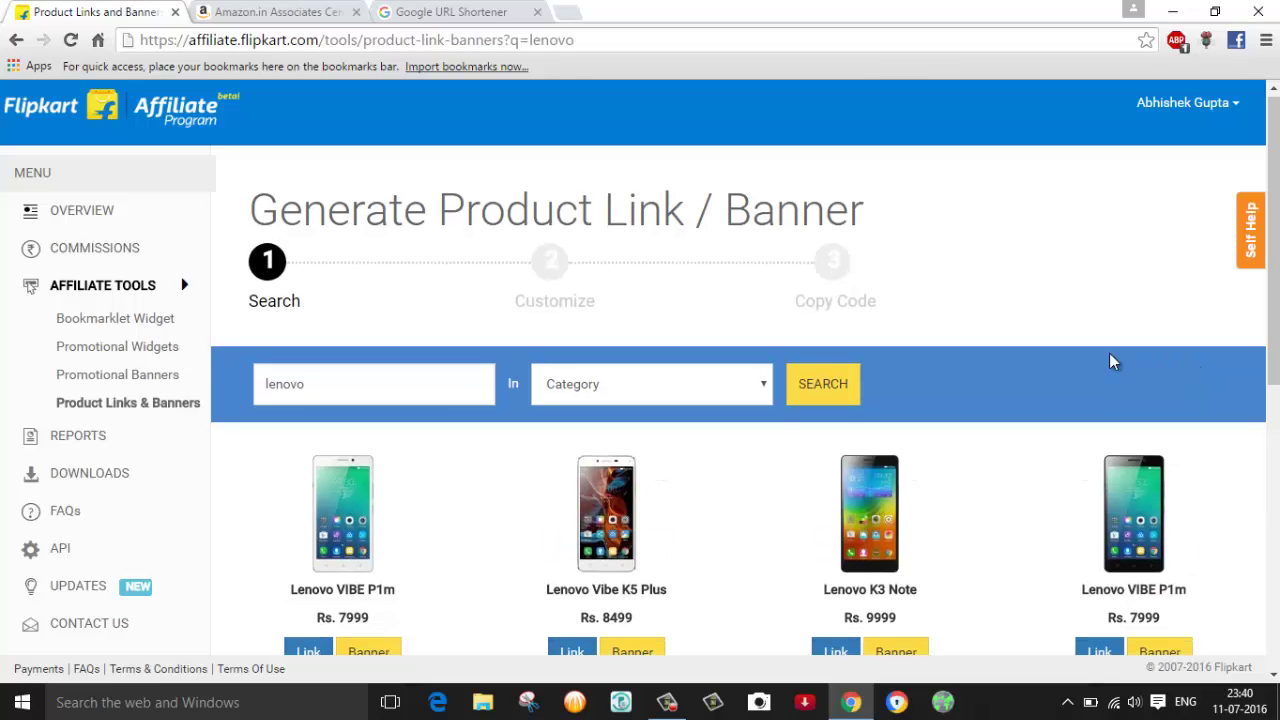
scroll(1100, 358, down, 2)
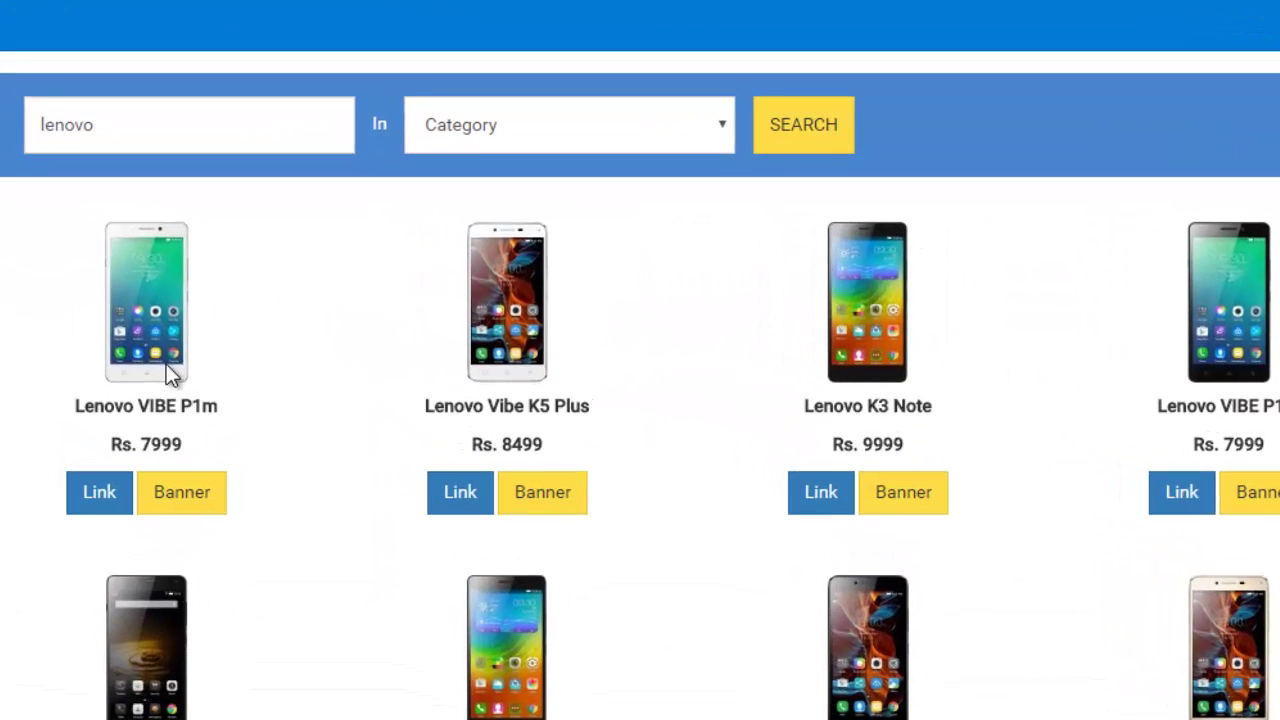
click(100, 500)
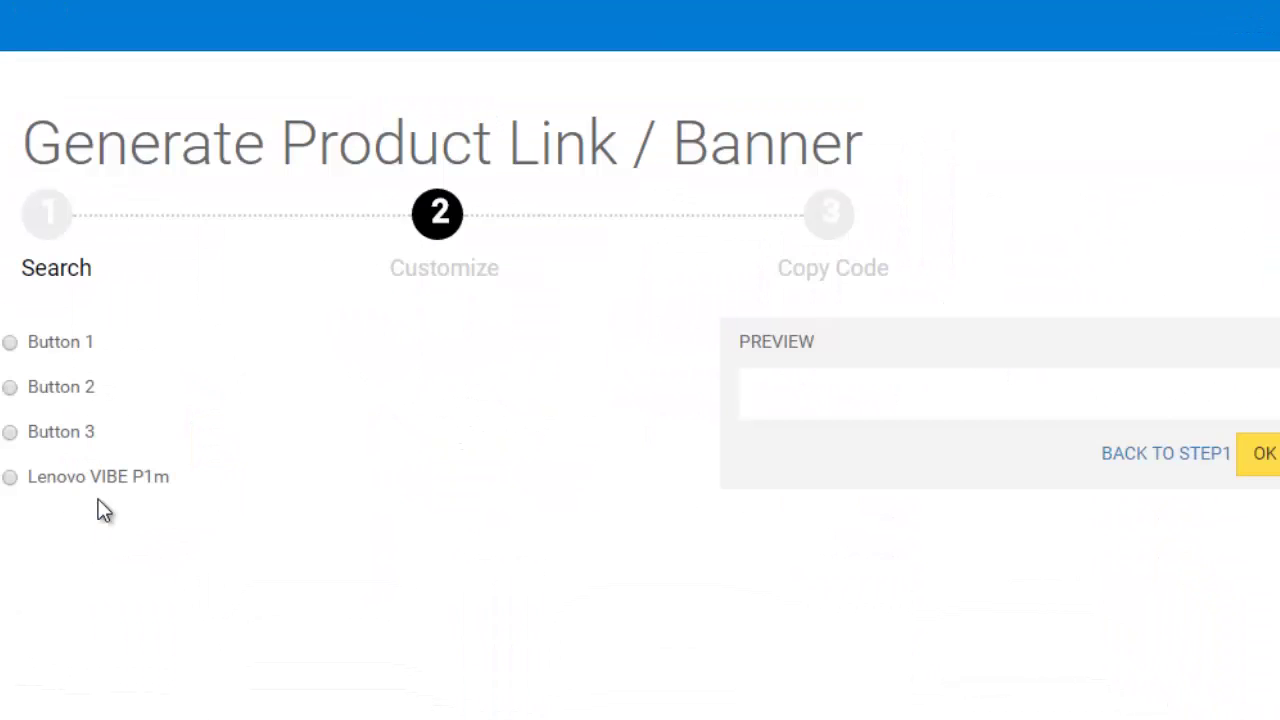
click(10, 479)
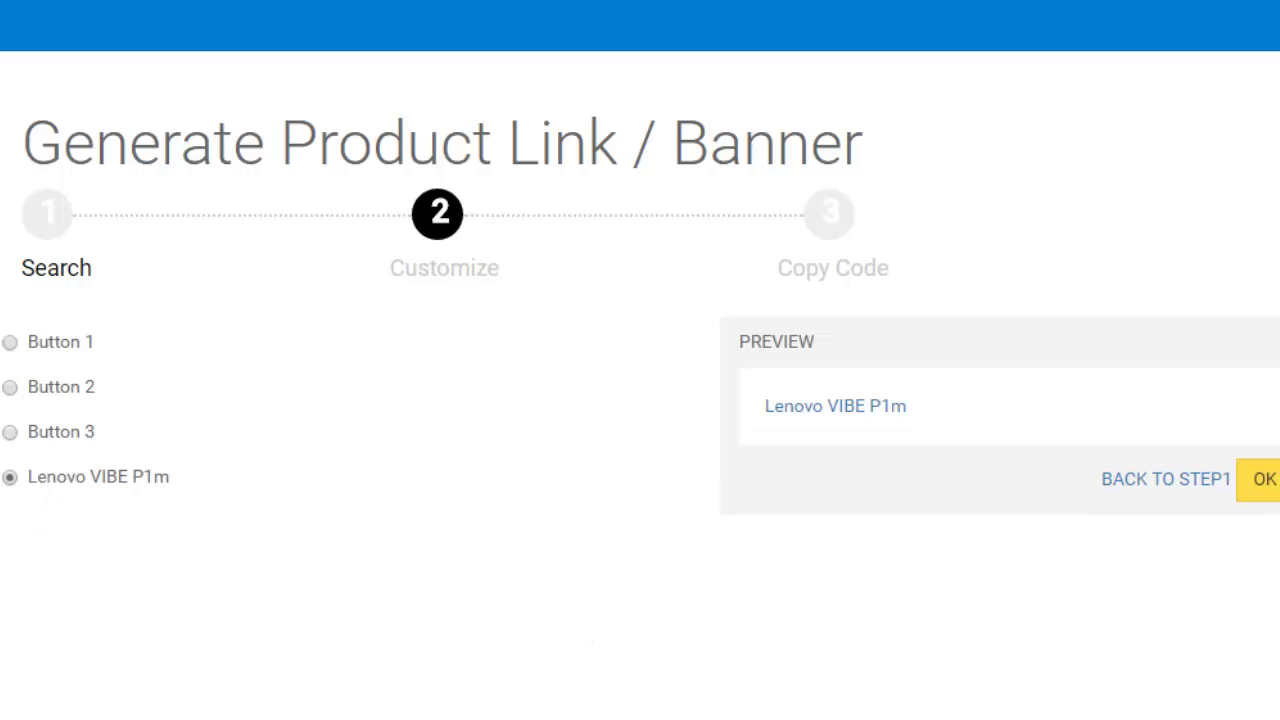
click(1264, 481)
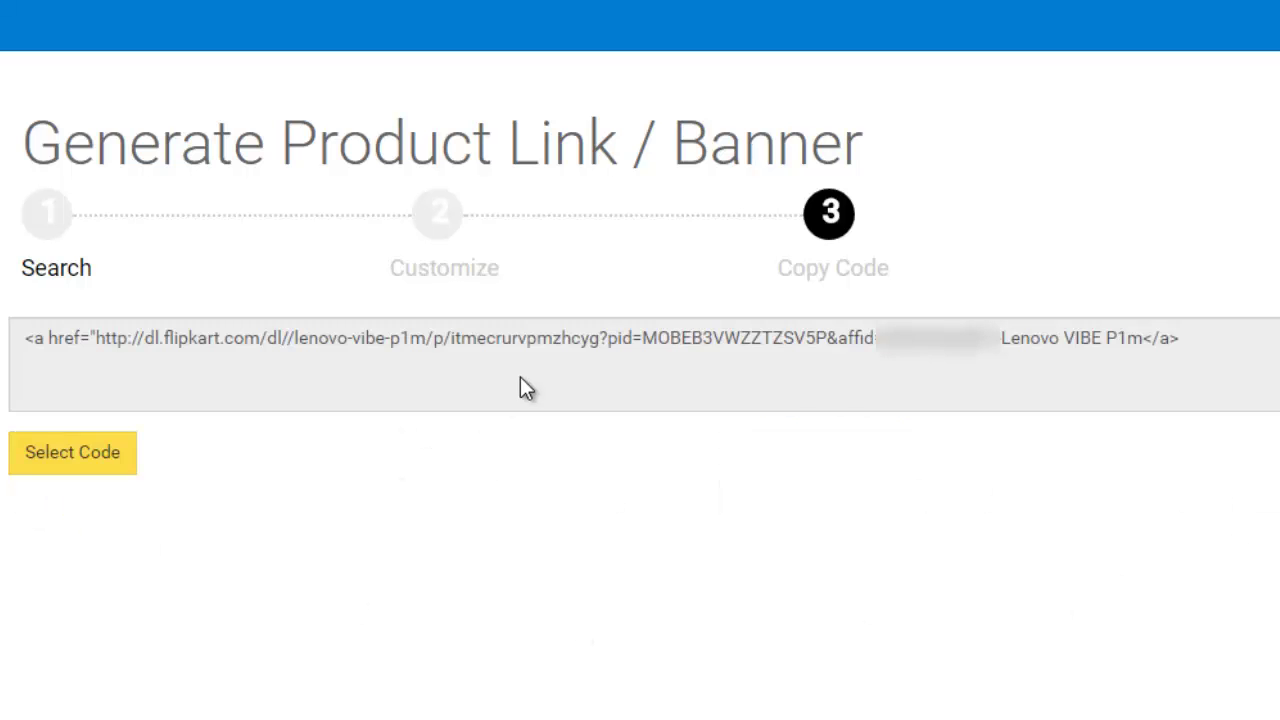
- Select the generated link code and highlight the affiliate id within it
click(508, 338)
key(ctrl+a)
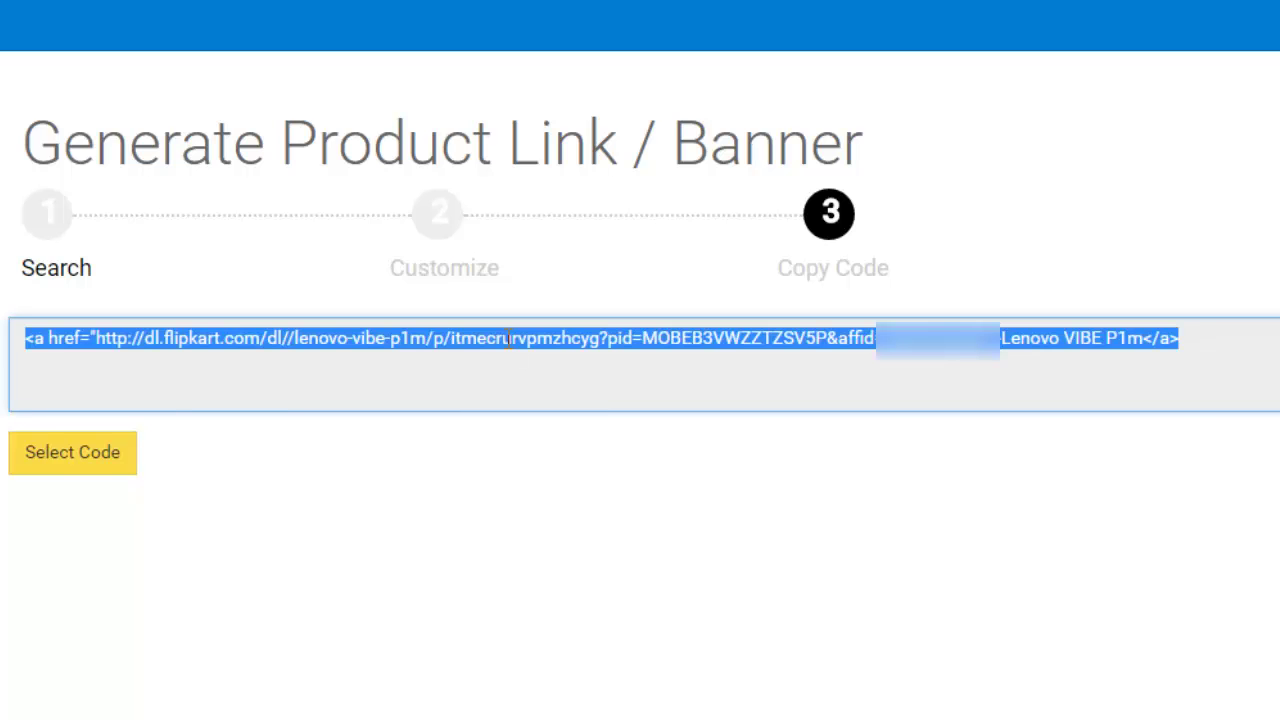
click(891, 370)
drag(880, 338, 1000, 339)
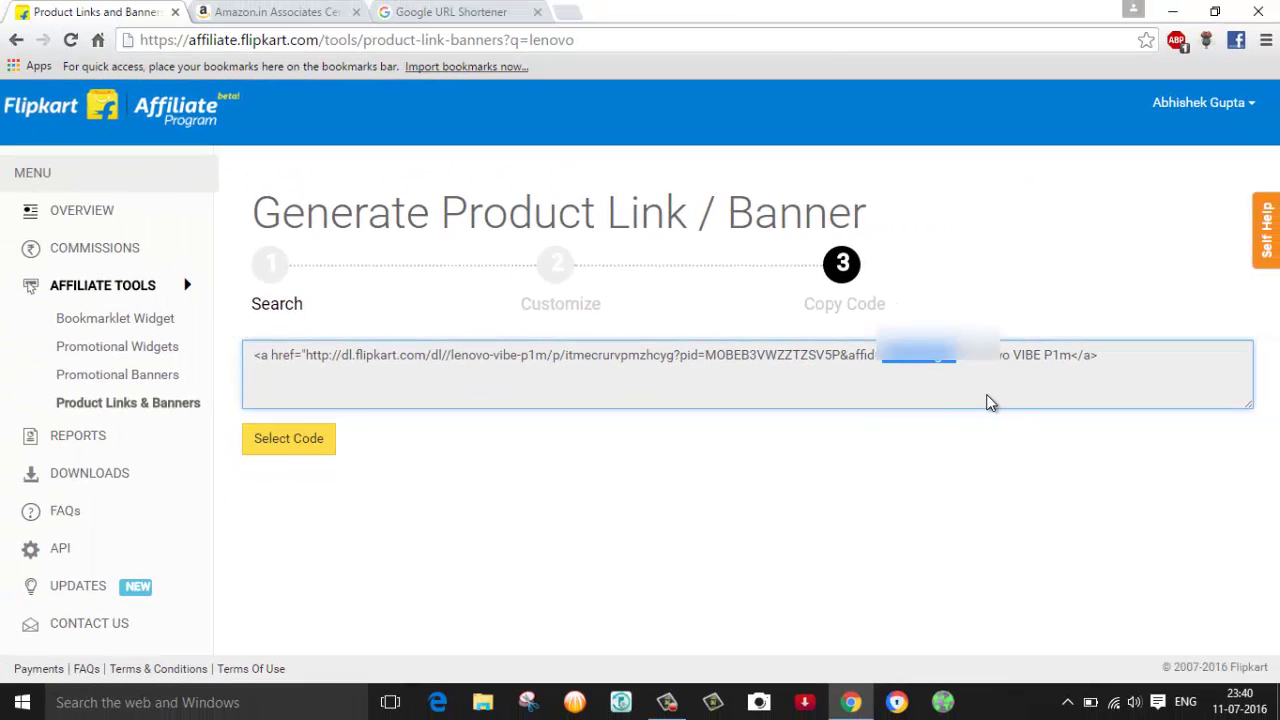
click(1025, 403)
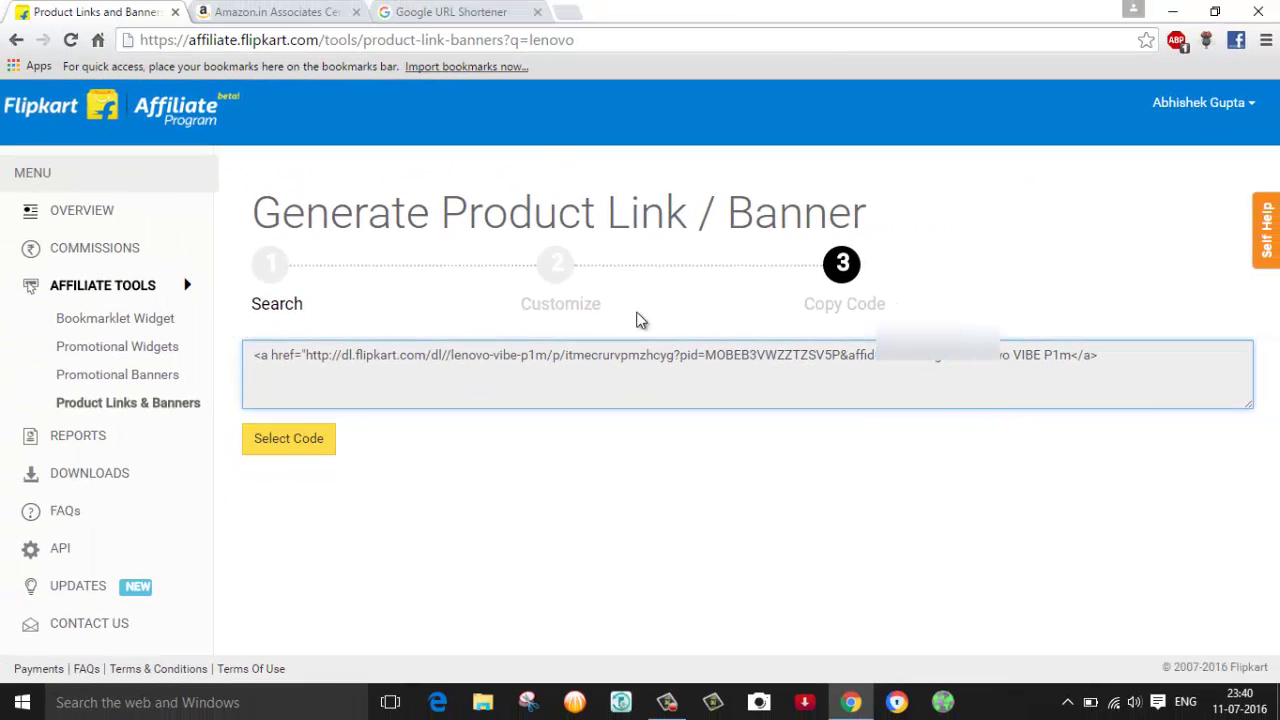
- Google 'google link shortener' and open the Google URL Shortener (goo.gl) result
click(460, 12)
text(googl)
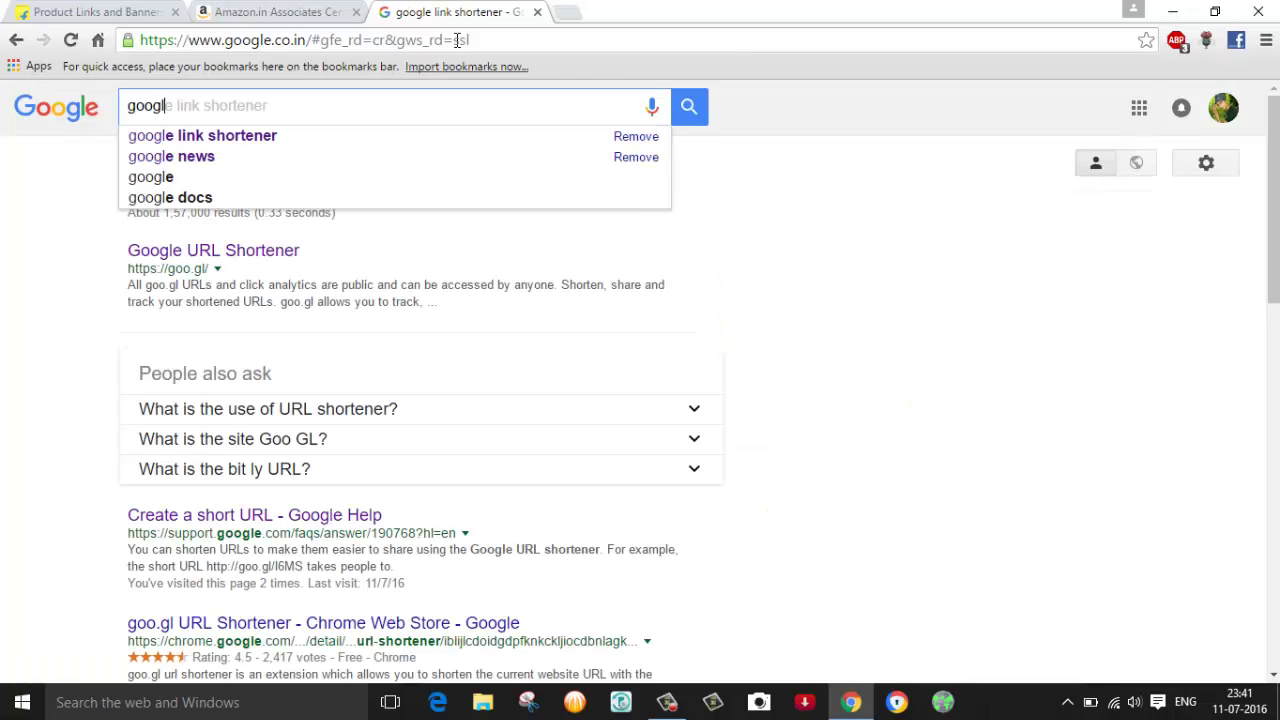
text(e link shortener)
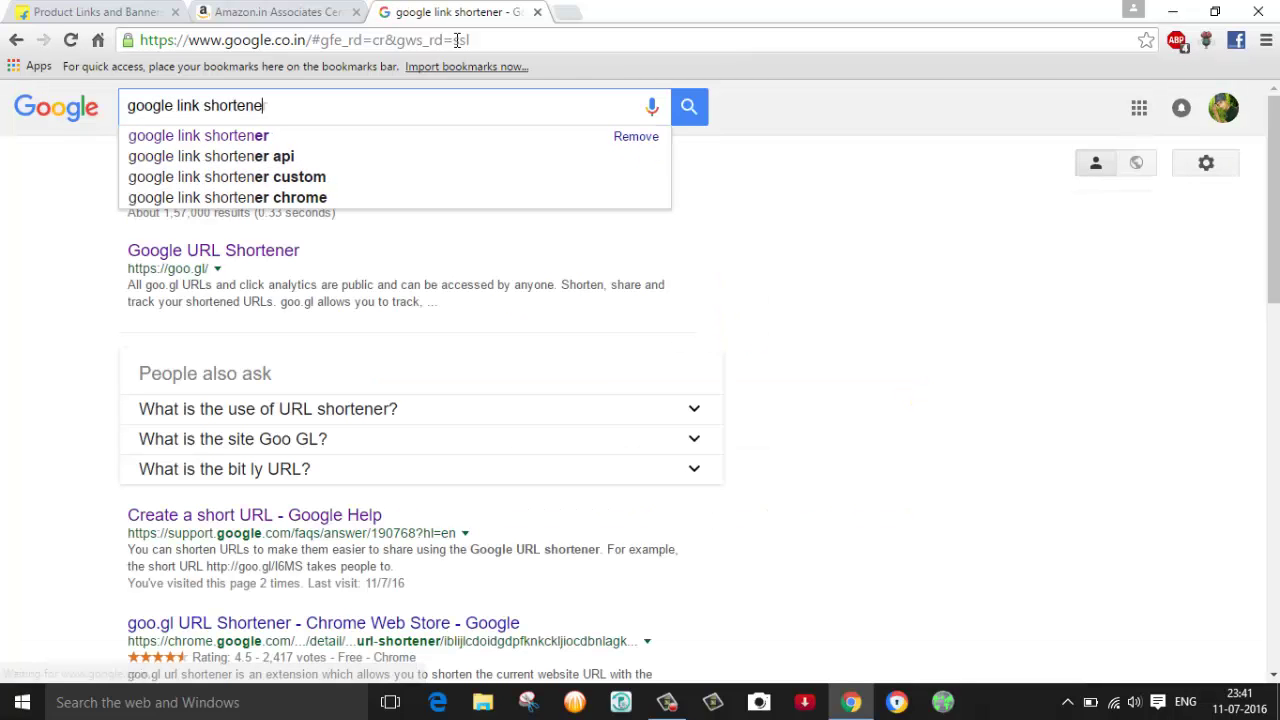
key(Return)
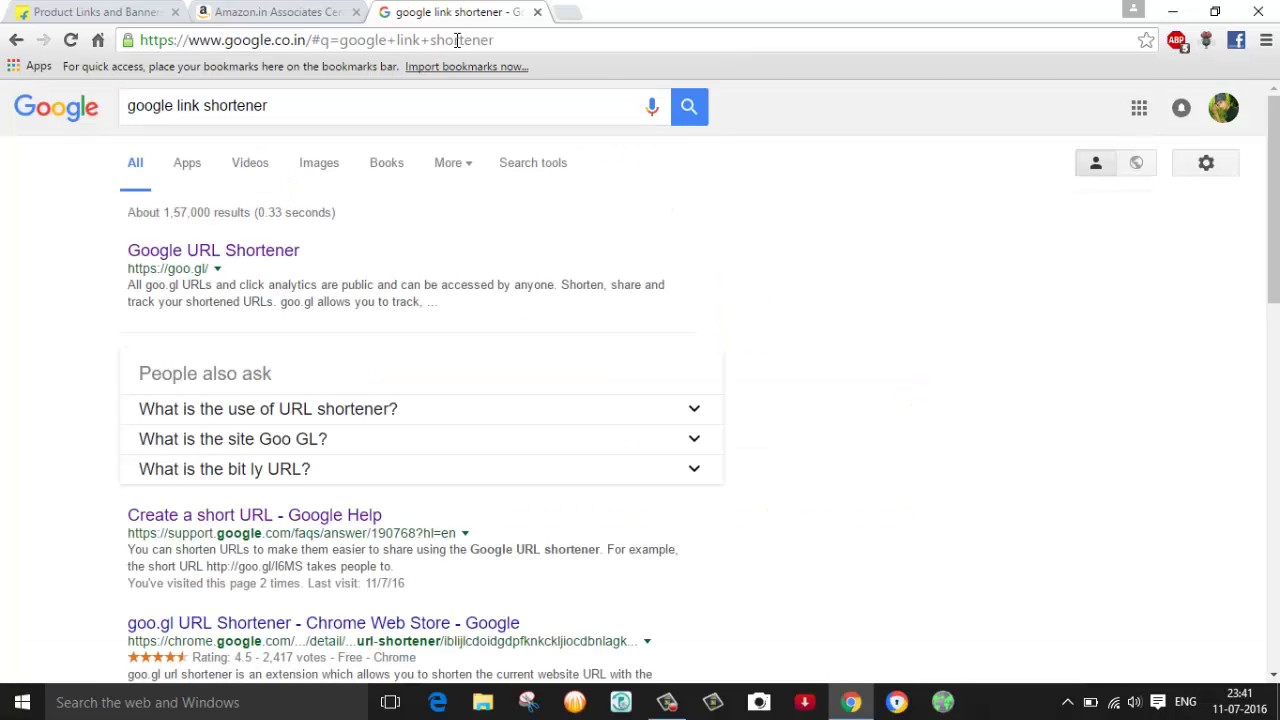
click(198, 251)
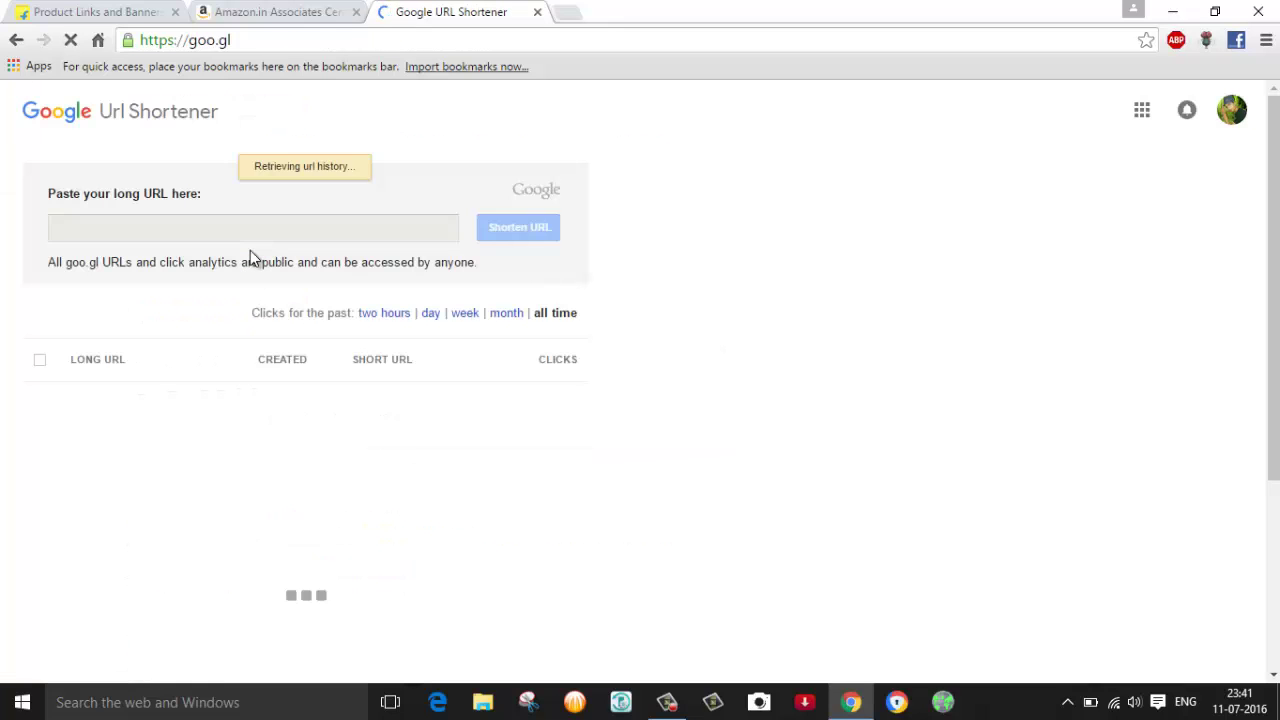
- Paste the Flipkart link, strip the leading <a href=" markup, and shorten it to goo.gl/IEgAUM
click(230, 238)
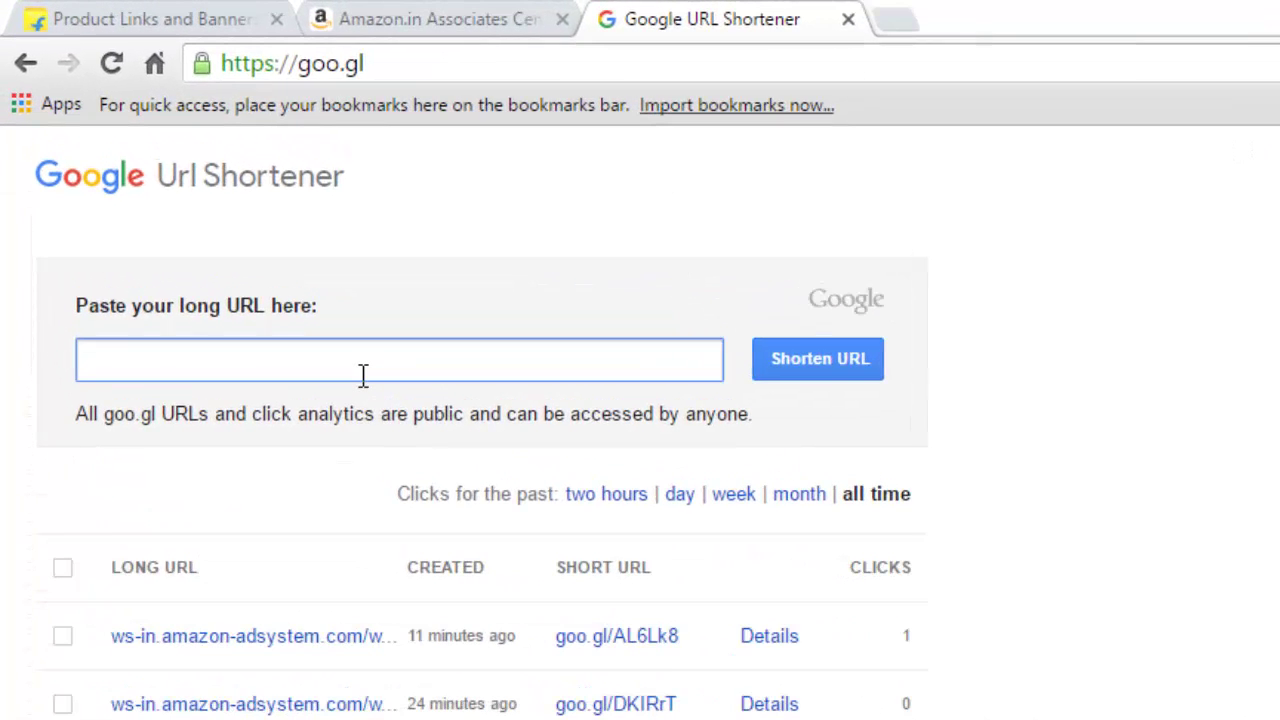
key(ctrl+v)
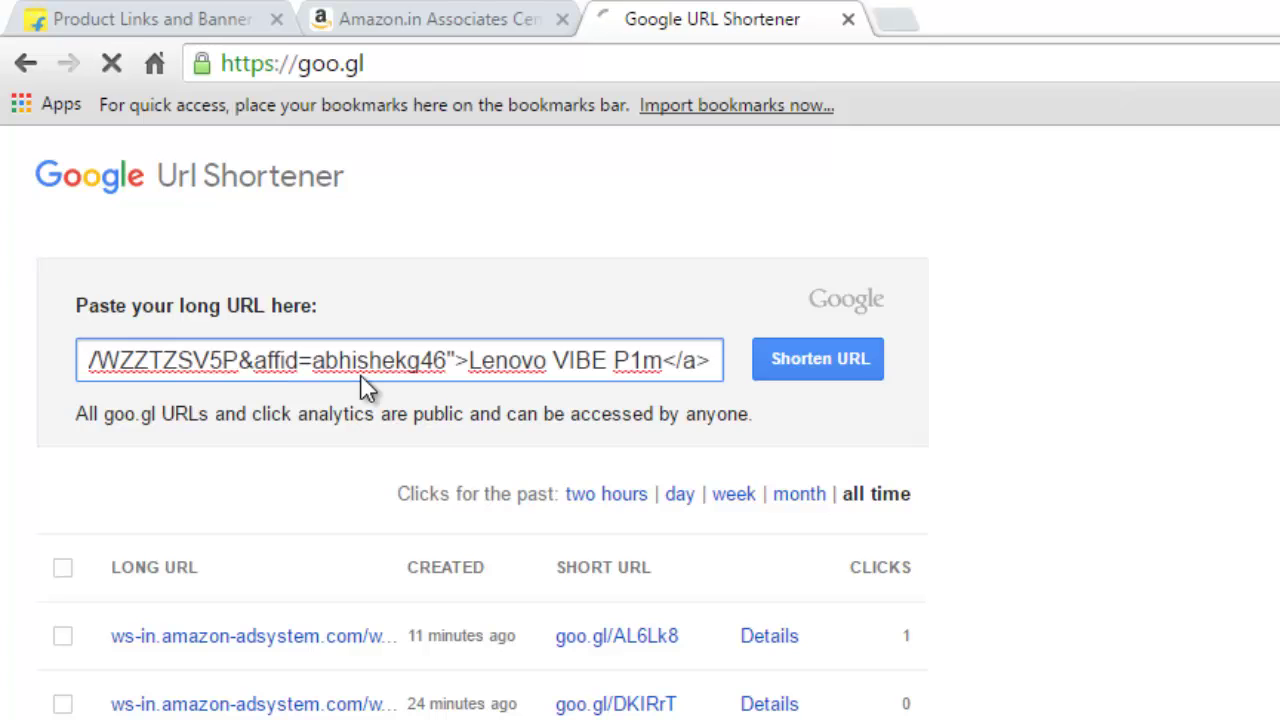
key(Home)
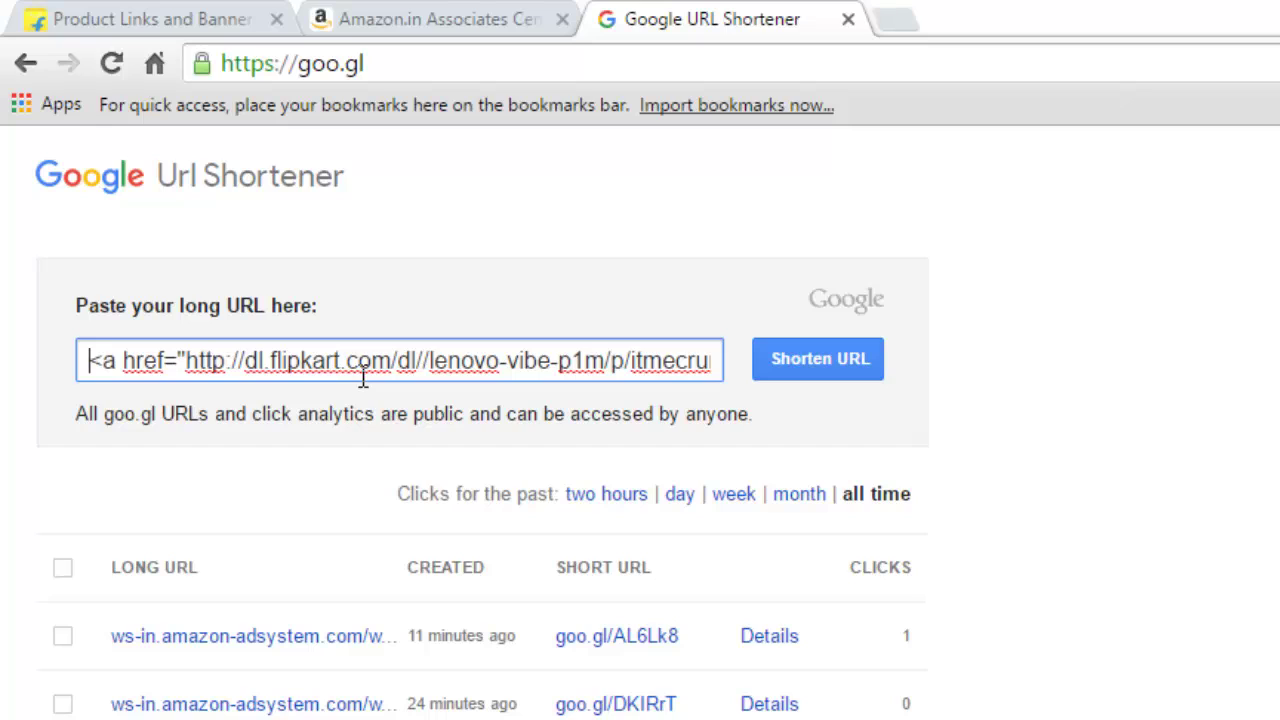
drag(89, 362, 186, 358)
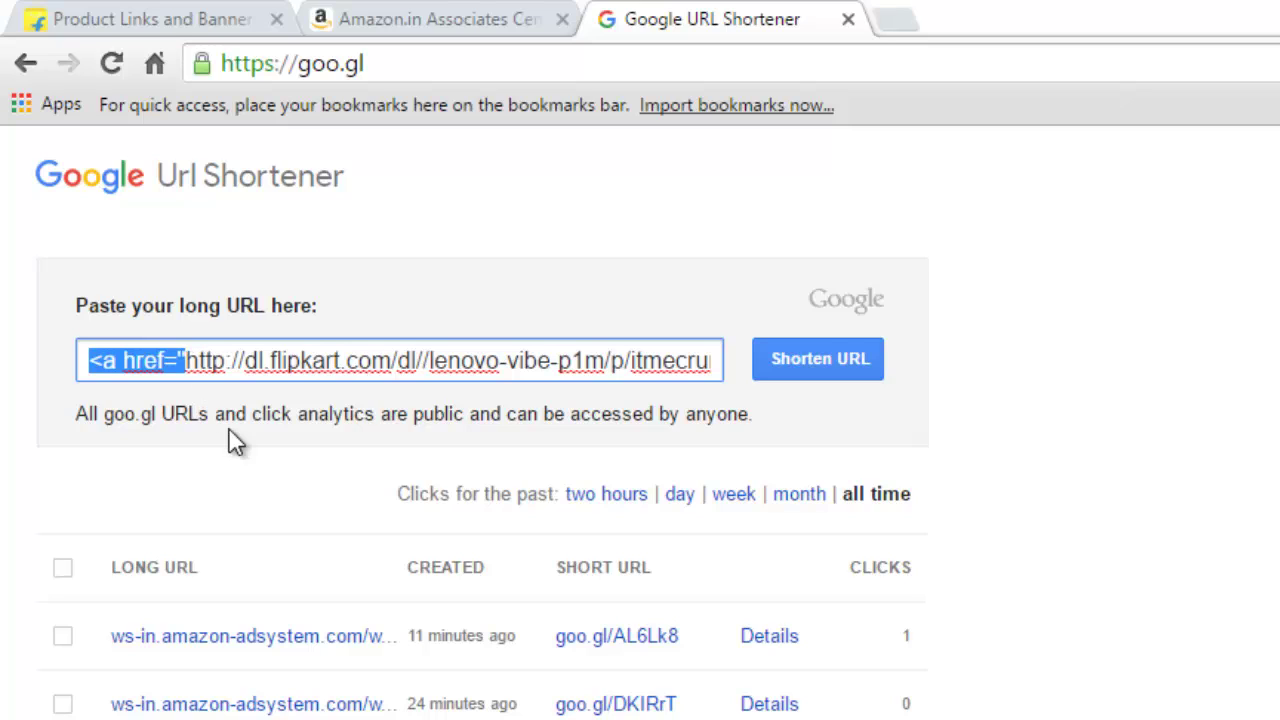
key(BackSpace)
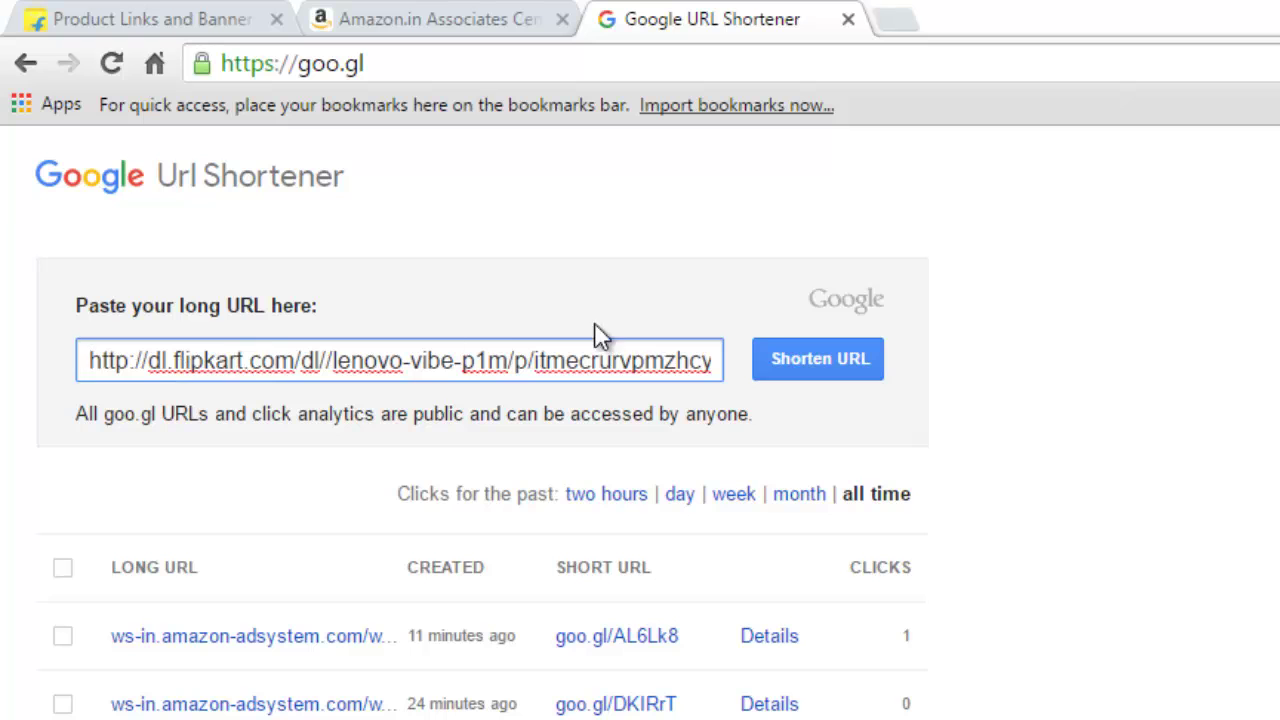
click(857, 367)
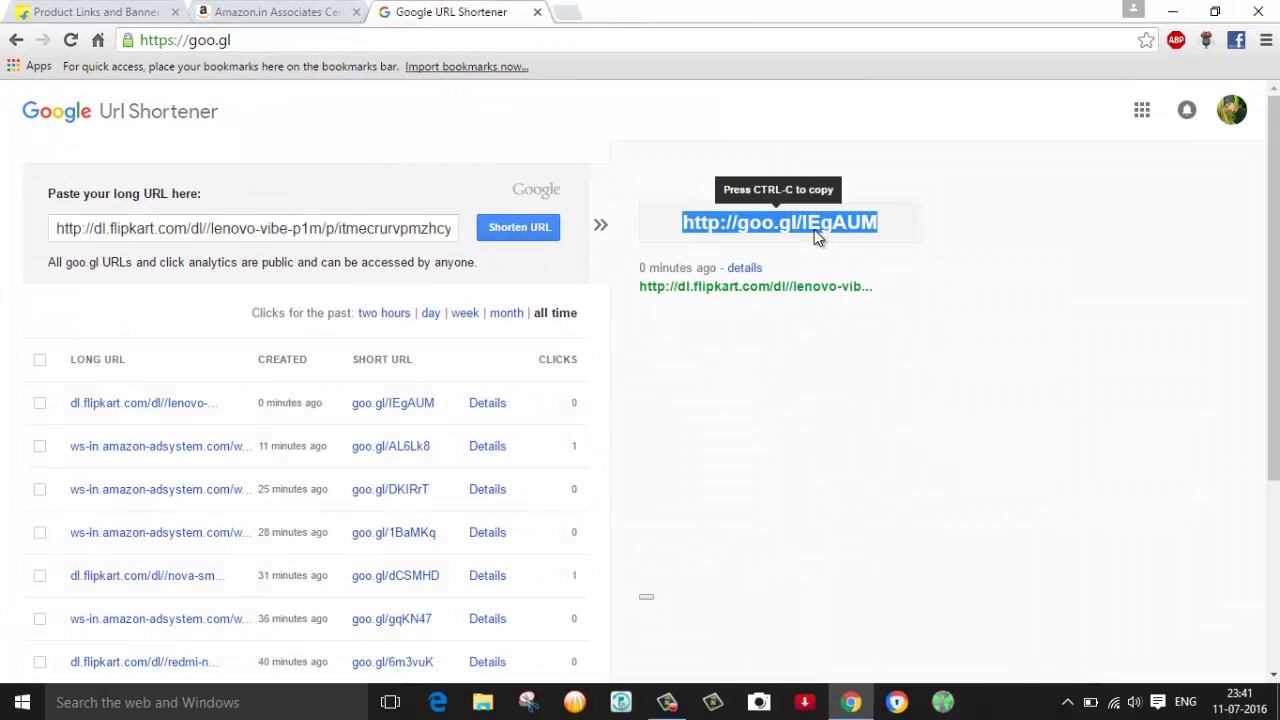
click(566, 12)
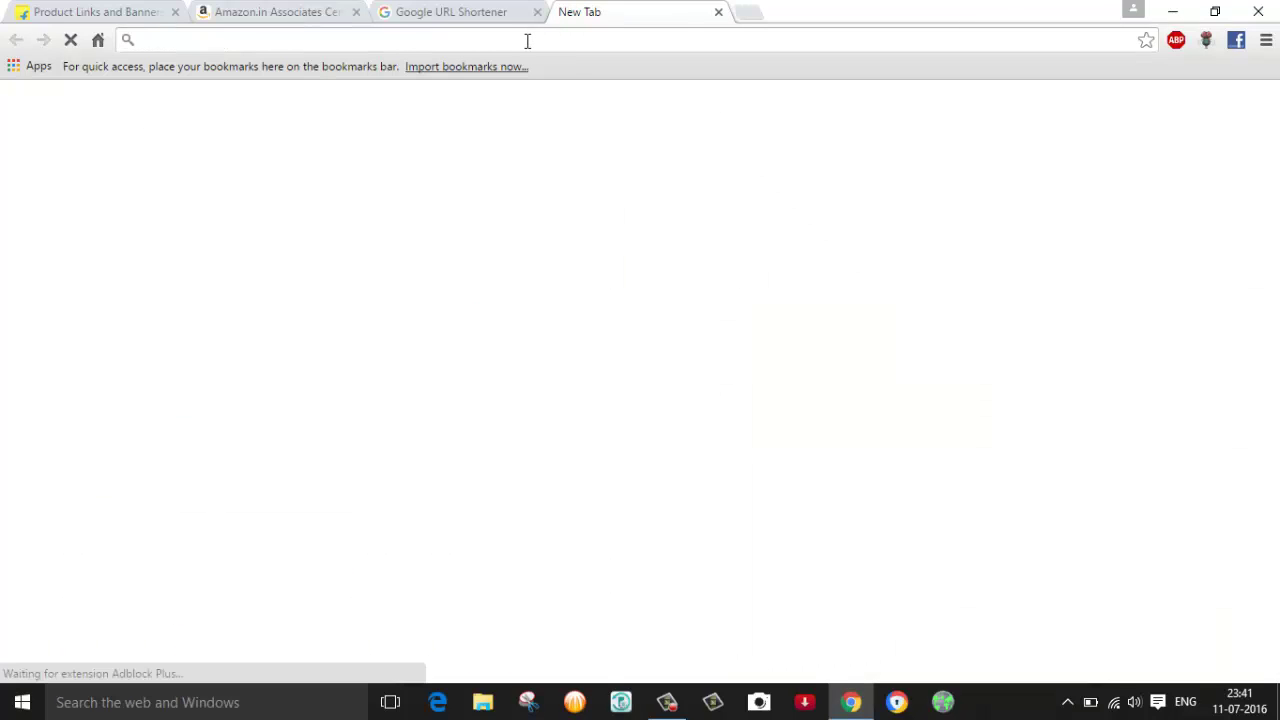
- Test goo.gl/IEgAUM, confirming it opens Flipkart's Lenovo VIBE P1m page, then close that tab
text(http://goo.gl/IEgAUM)
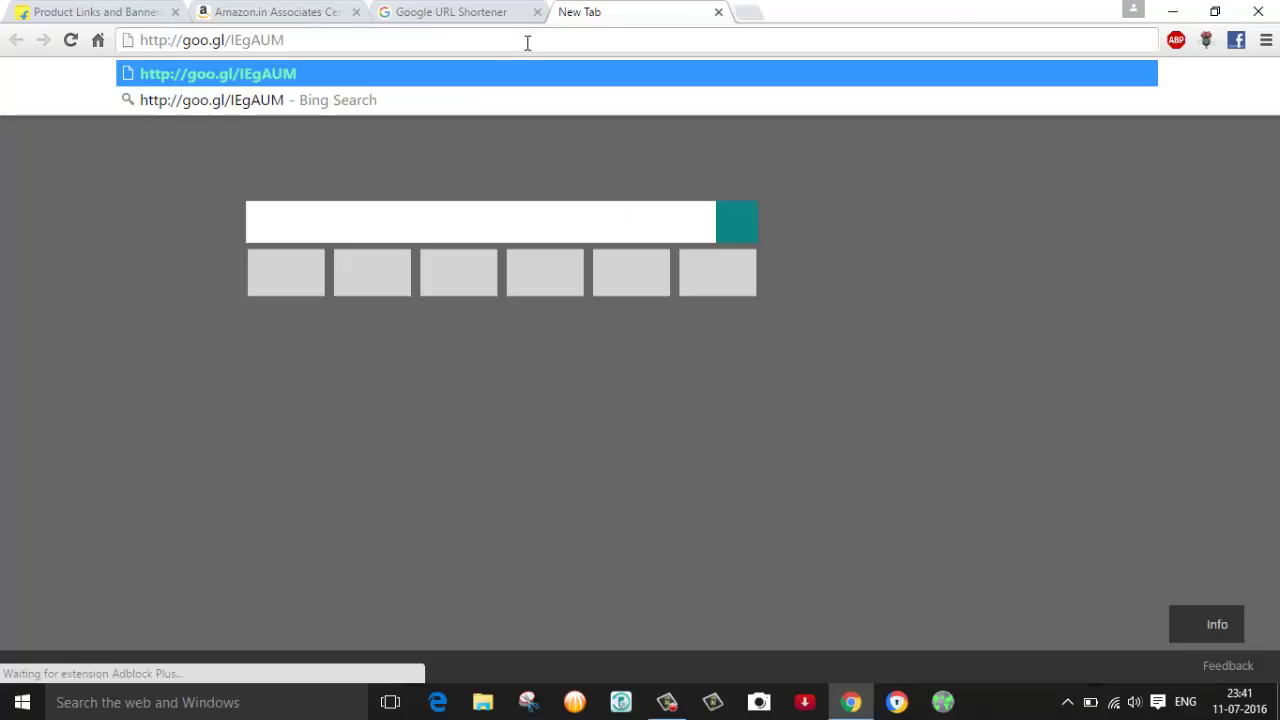
key(Return)
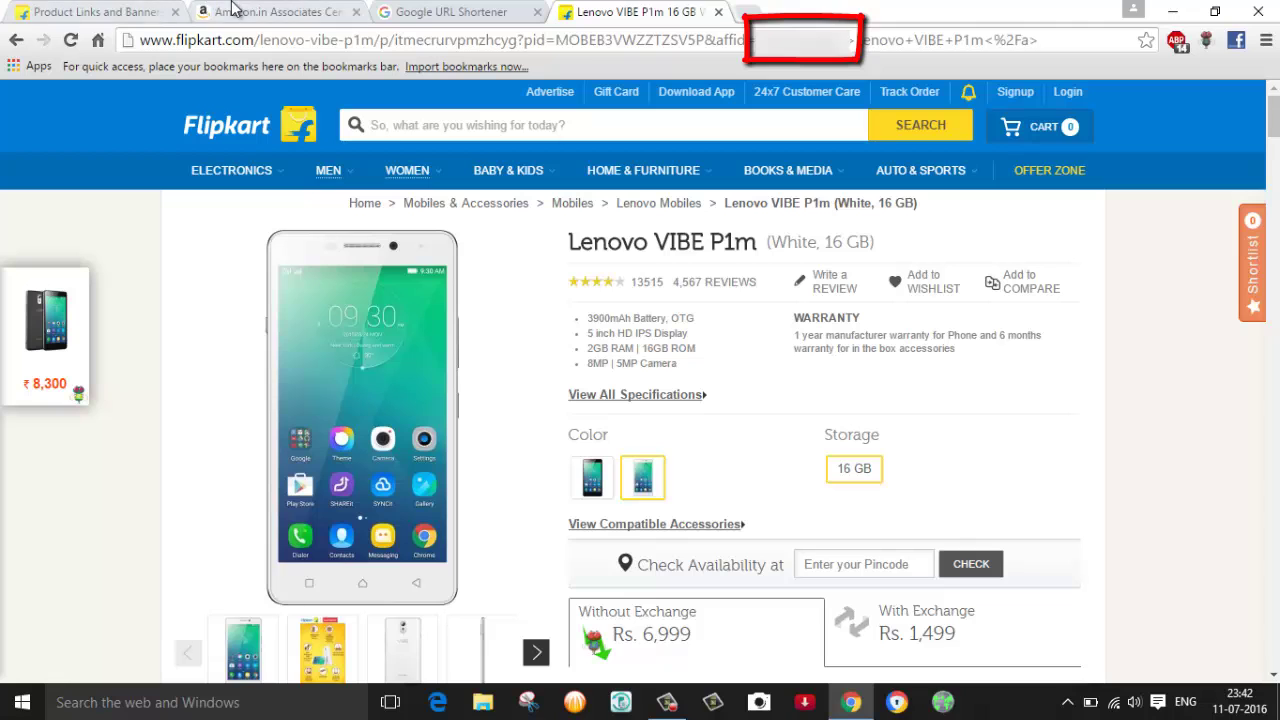
click(718, 12)
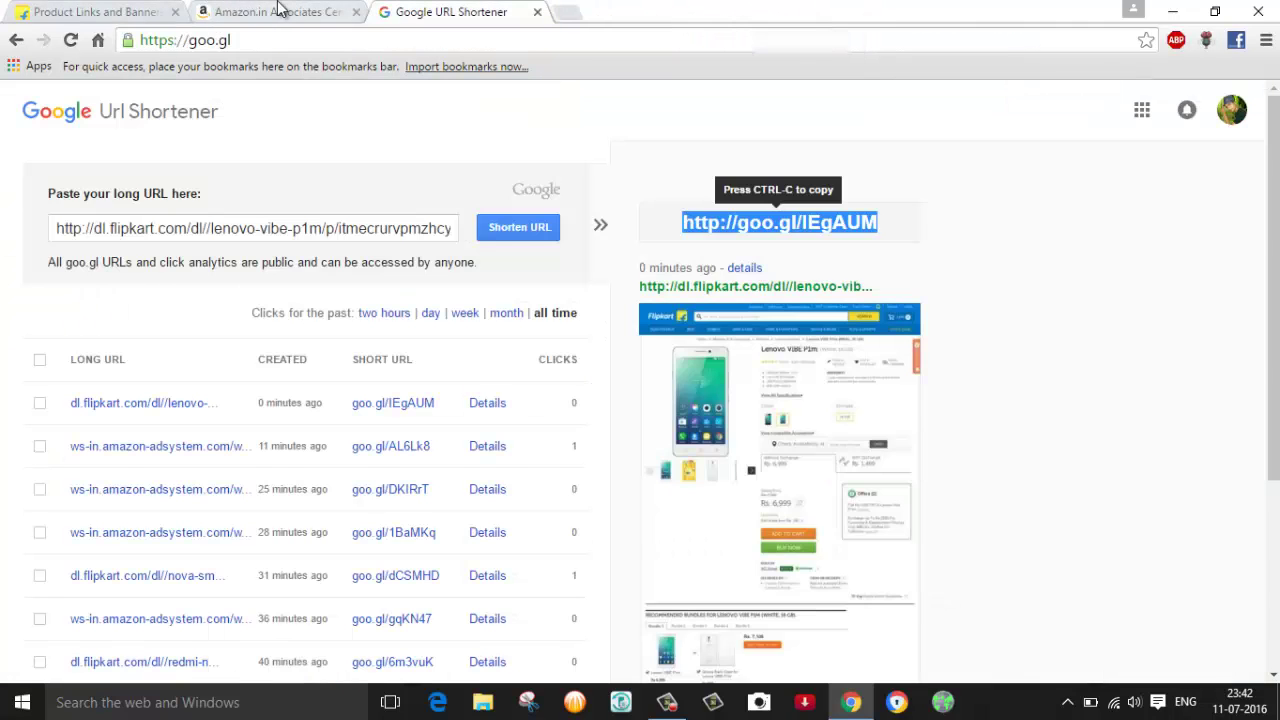
click(280, 10)
- Open Amazon's Product Links tool and search for 'kindle'
mouse_move(260, 125)
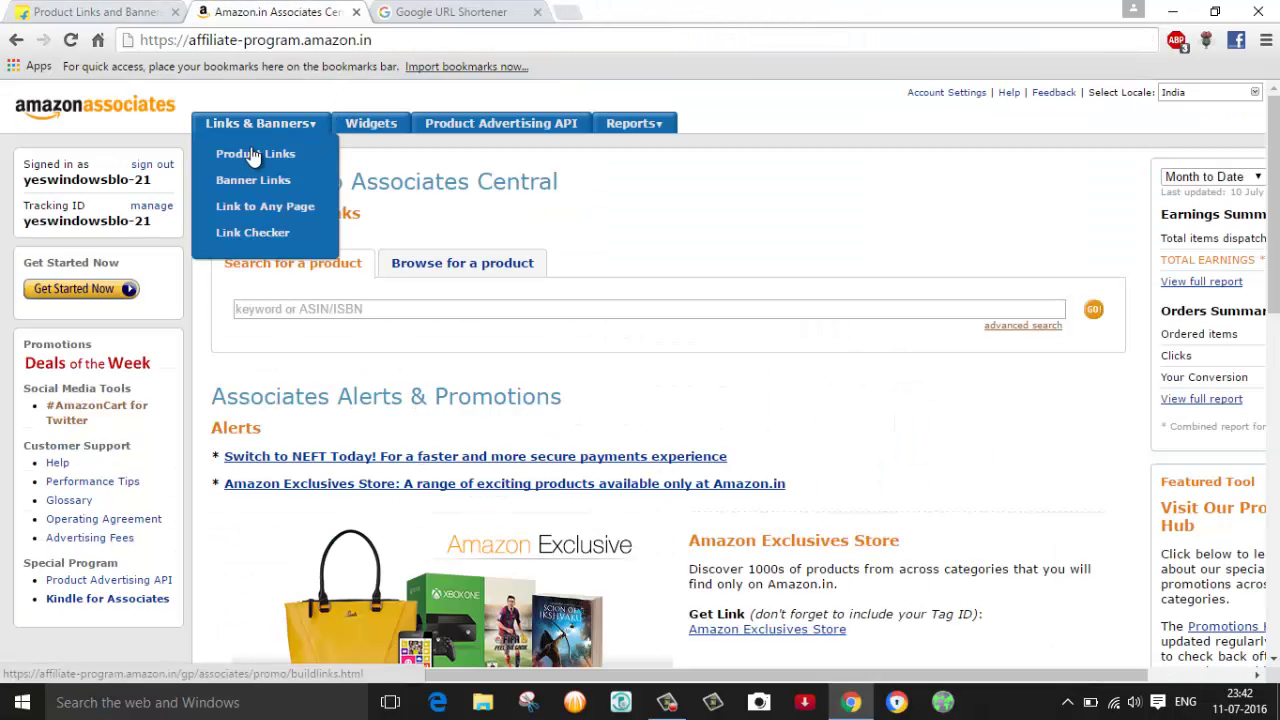
click(252, 155)
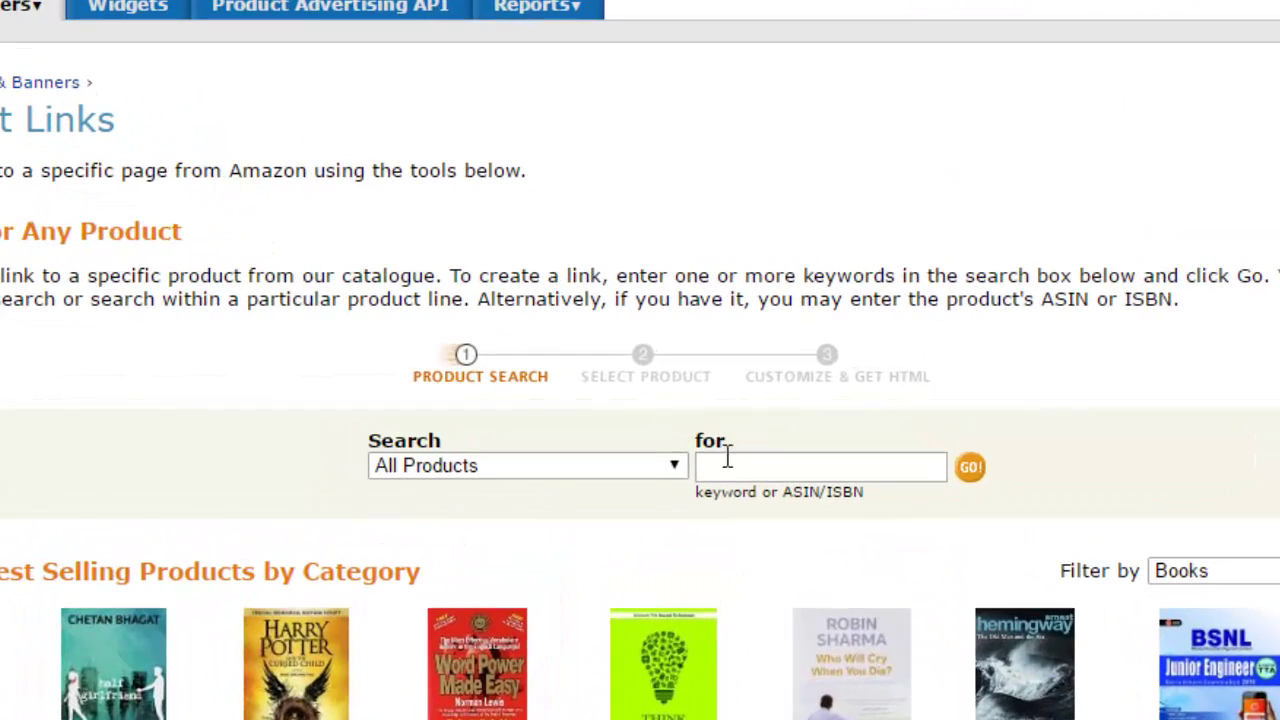
click(741, 465)
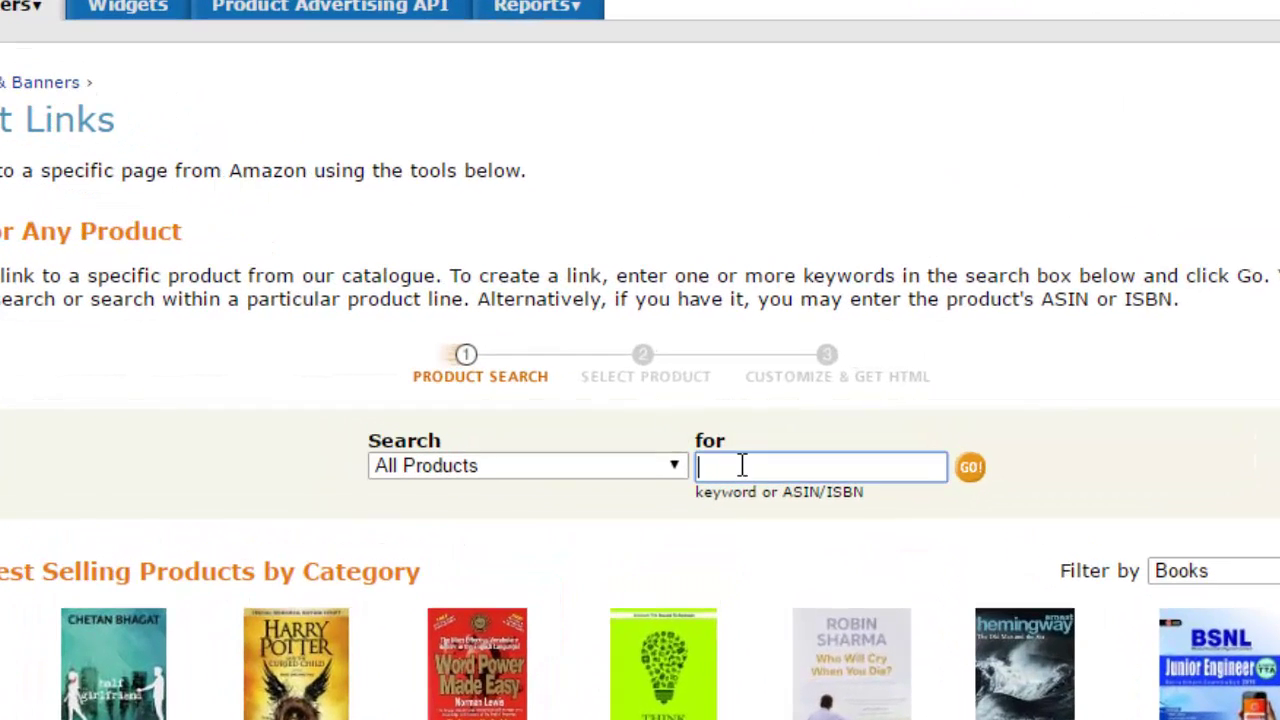
text(lenovo)
key(BackSpace)
key(BackSpace)
key(BackSpace)
key(BackSpace)
key(BackSpace)
text(kindle)
click(966, 474)
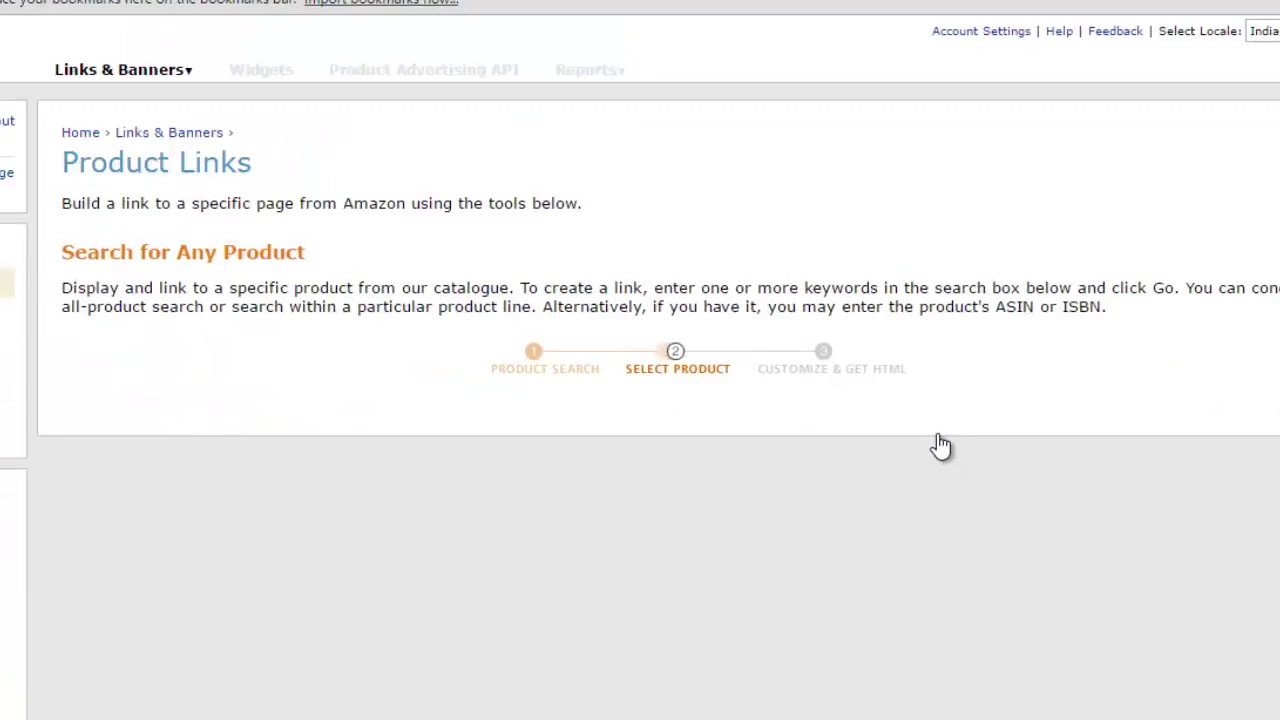
- Get the Kindle Paperwhite link code and select the generated iframe HTML
scroll(640, 428, down, 2)
scroll(640, 430, down, 1)
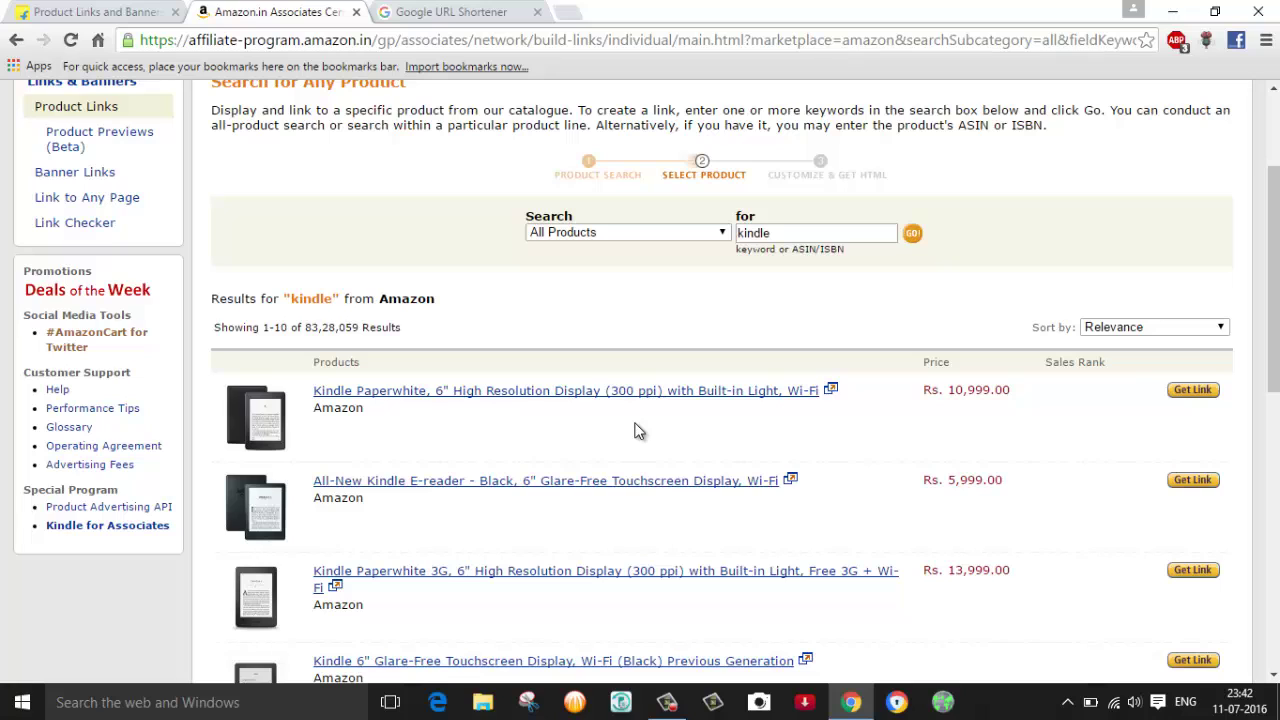
click(1199, 393)
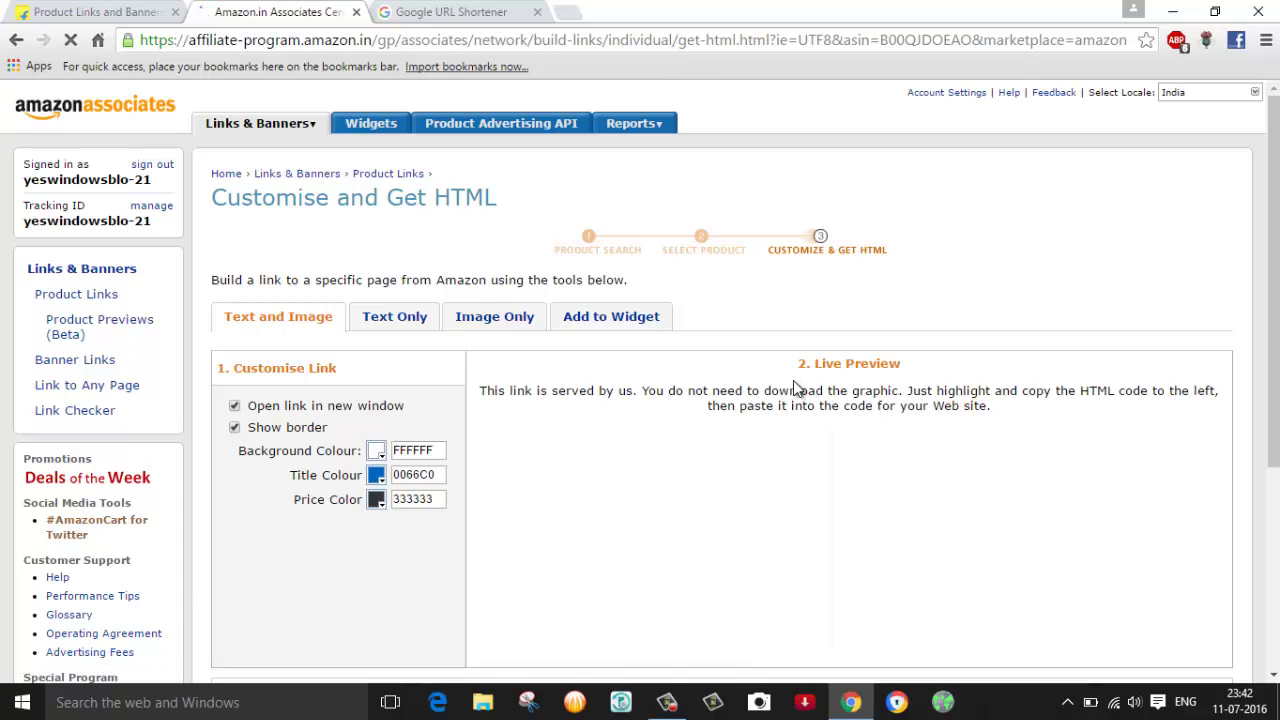
scroll(806, 382, down, 3)
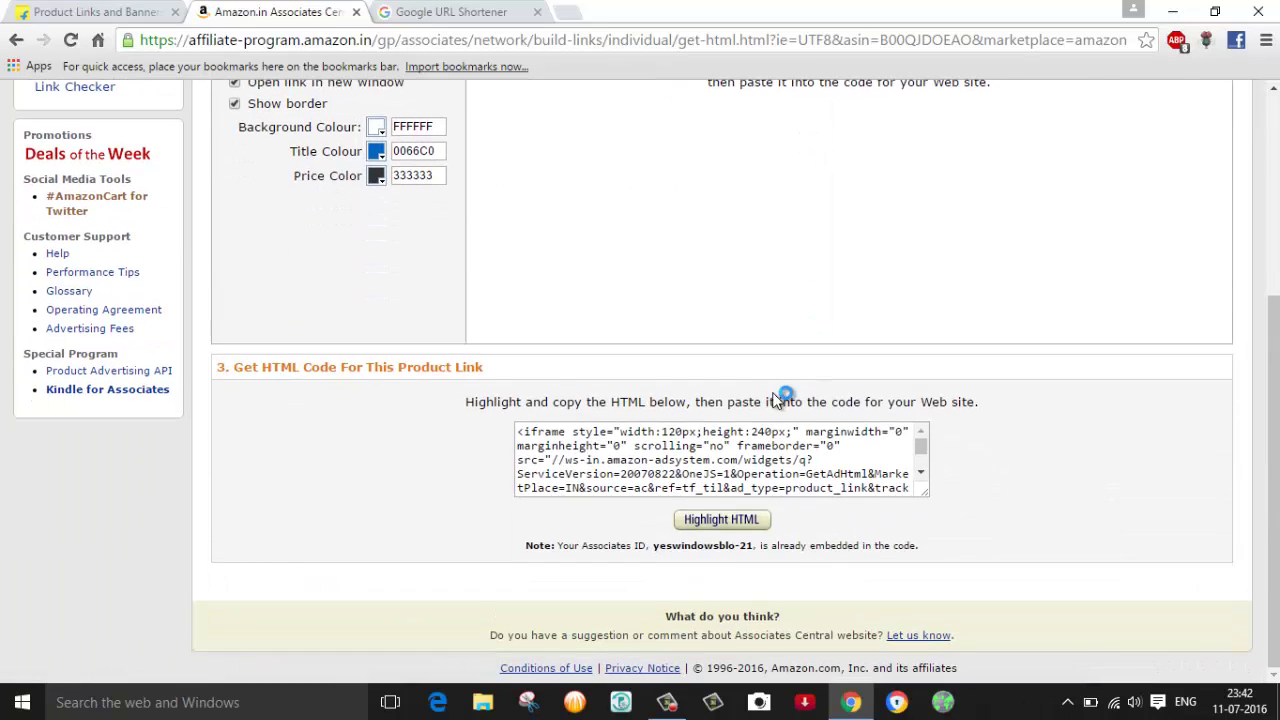
click(736, 519)
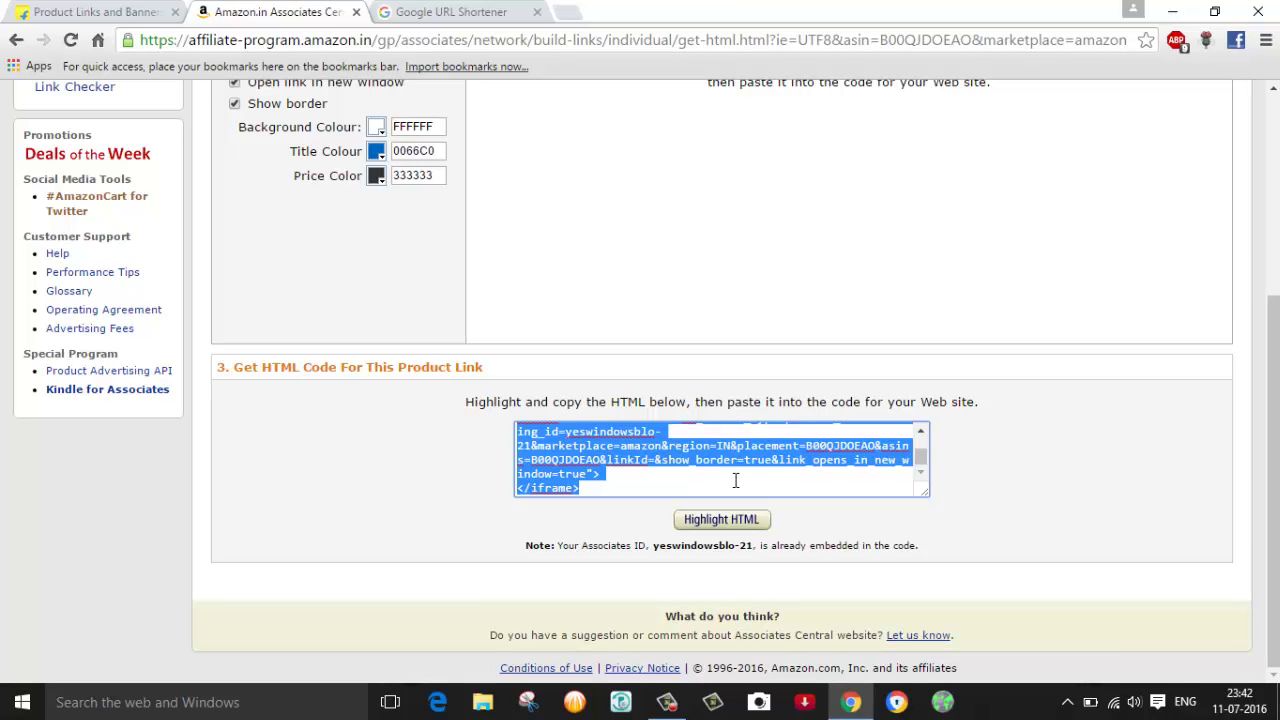
click(440, 13)
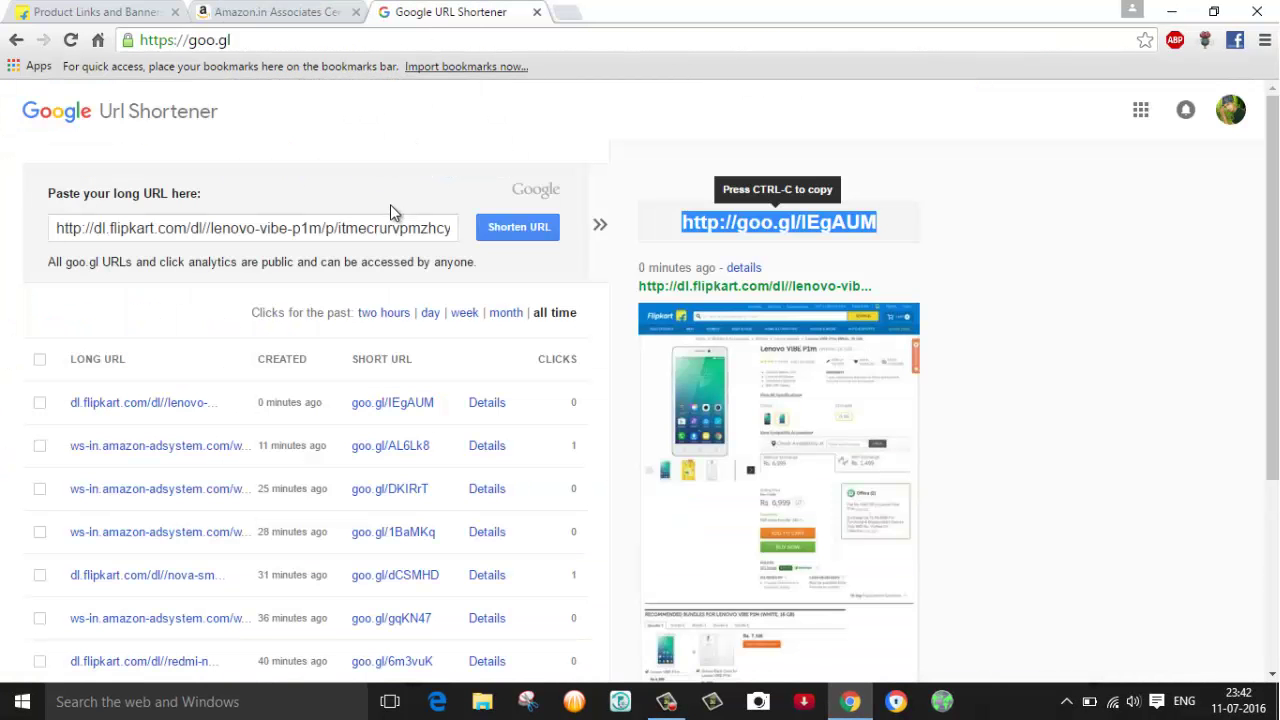
- Replace the Flipkart long URL with the Amazon iframe code and try shortening it
triple_click(381, 228)
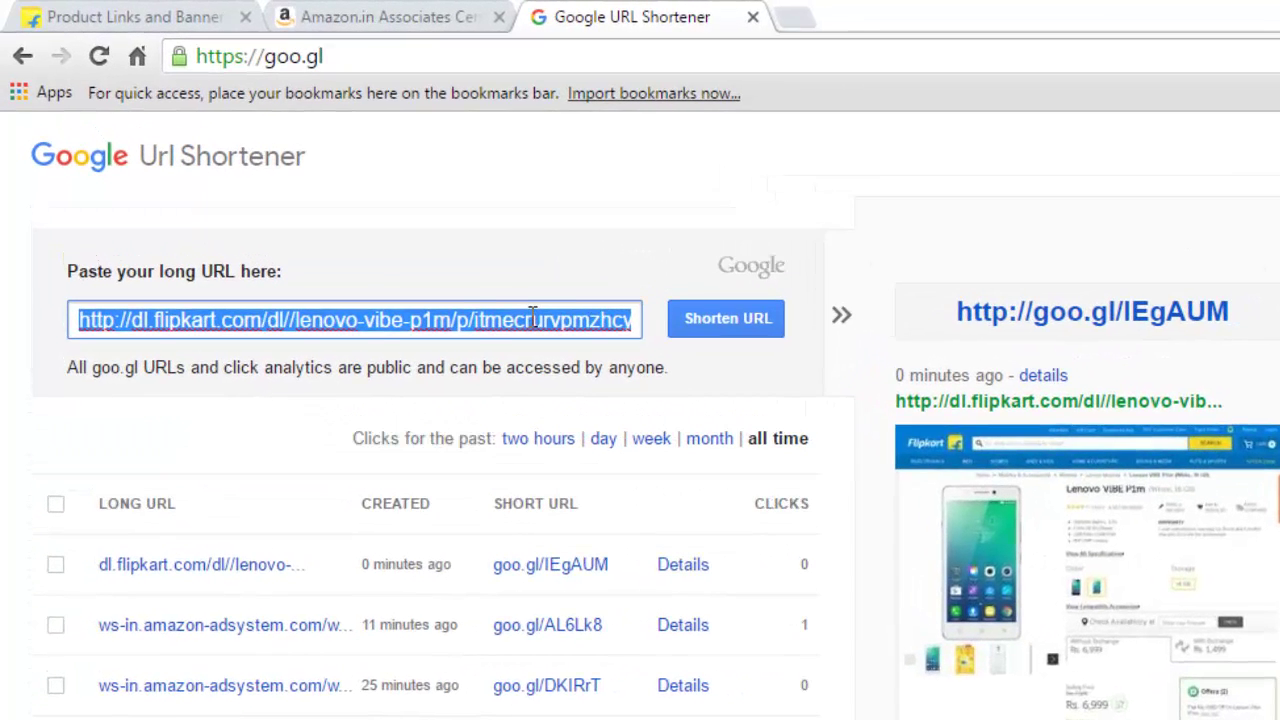
key(ctrl+v)
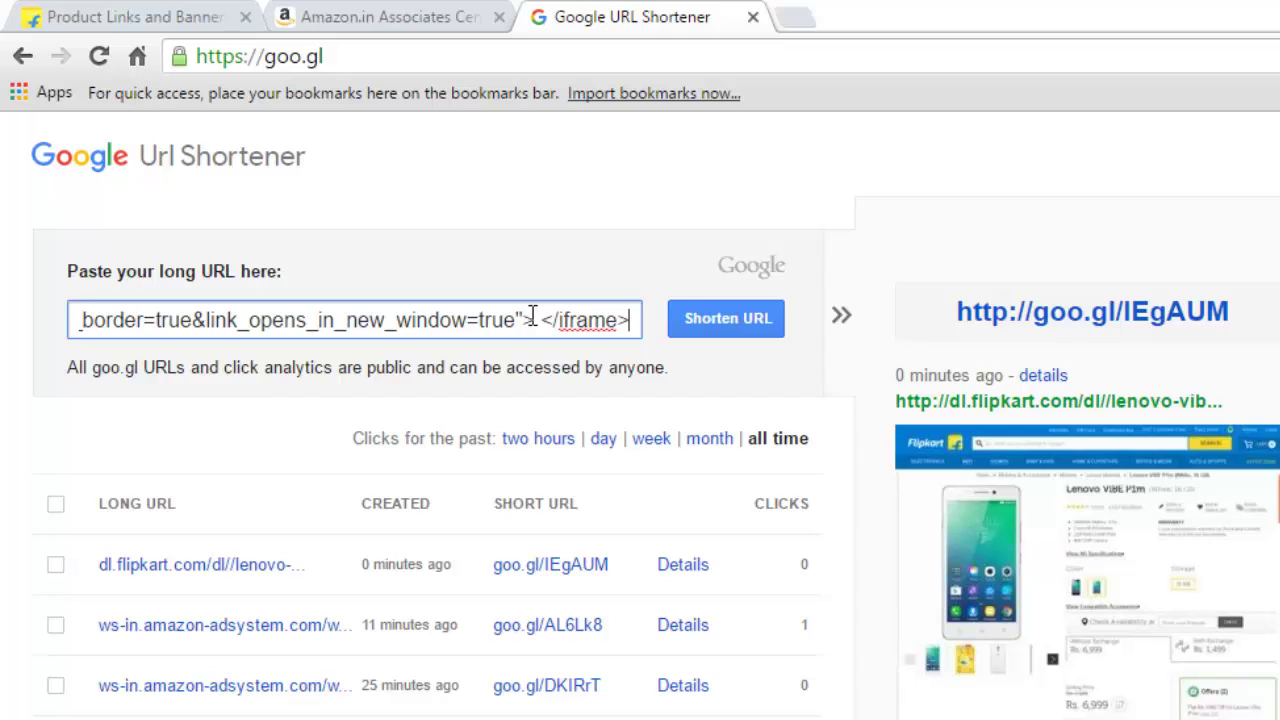
click(724, 305)
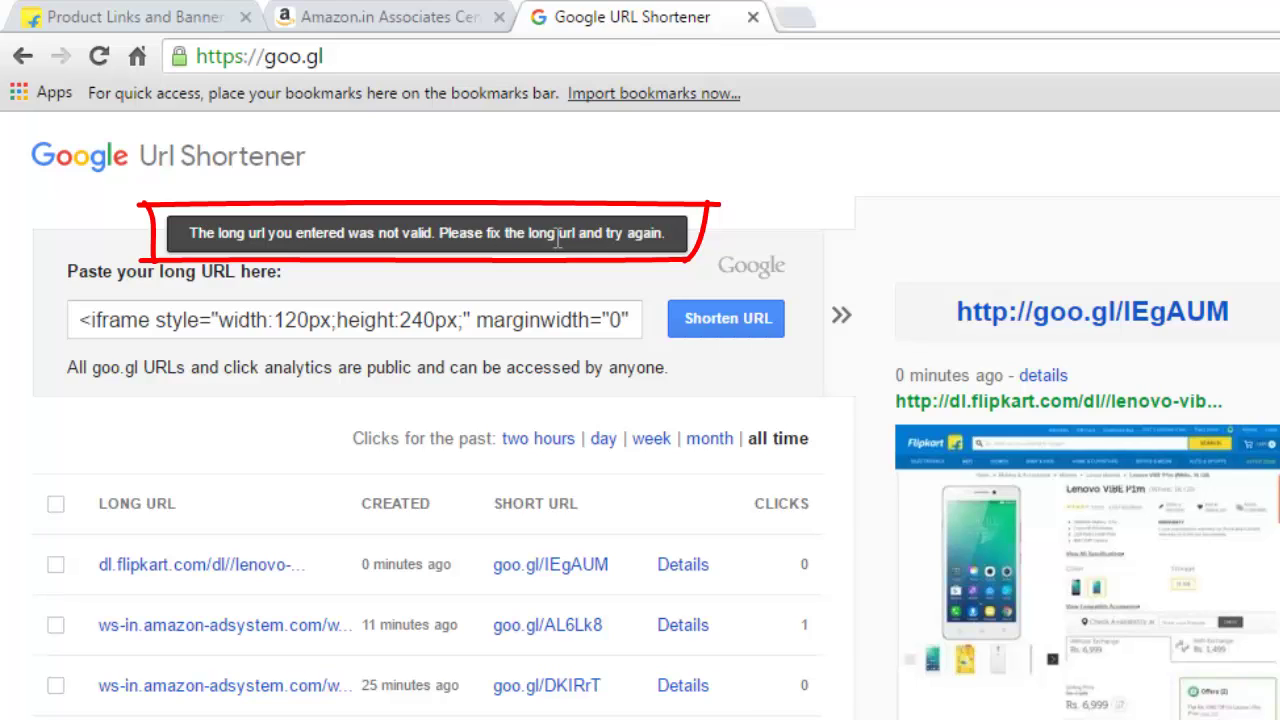
- Delete the iframe markup before '//ws-in.amazon-adsystem.com' and shorten the address to goo.gl/06c5lu
click(273, 322)
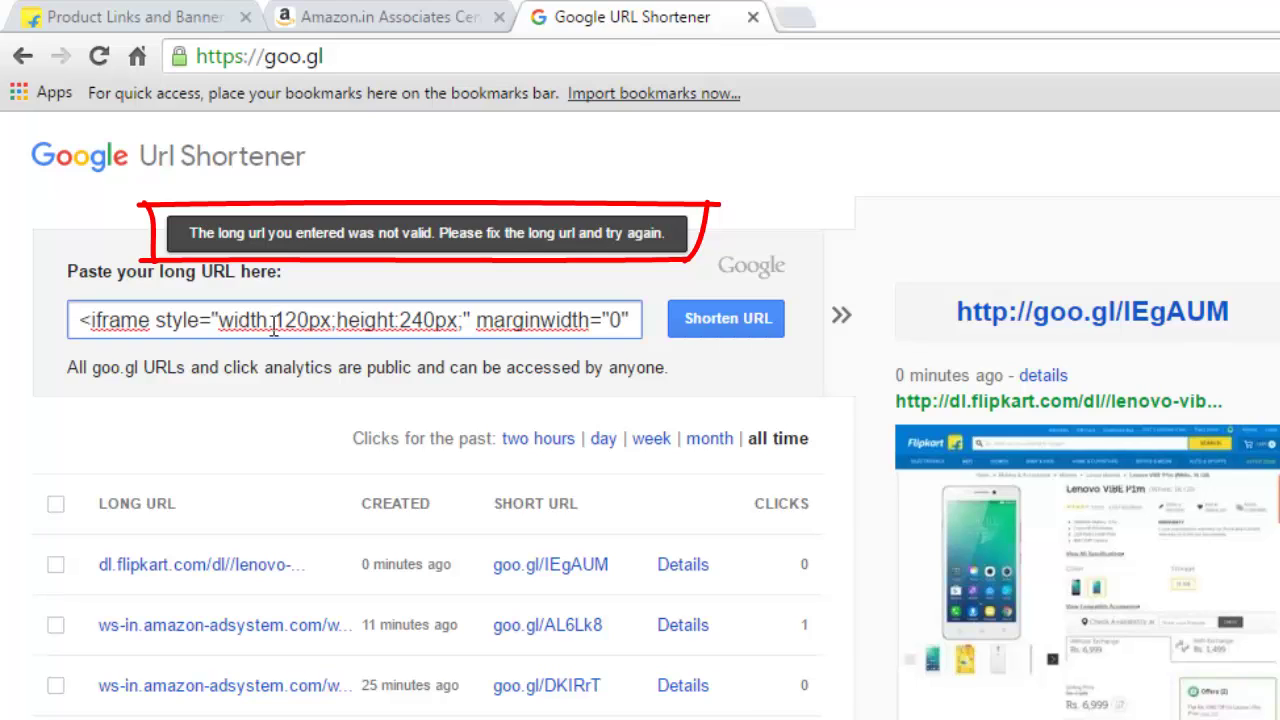
key(Left)
key(Left)
key(Left)
key(Left)
key(Left)
key(Left)
key(Left)
key(Left)
key(Left)
key(Left)
key(Left)
key(Left)
key(Left)
key(Left)
key(Left)
key(Left)
key(Left)
key(Left)
key(Left)
key(Left)
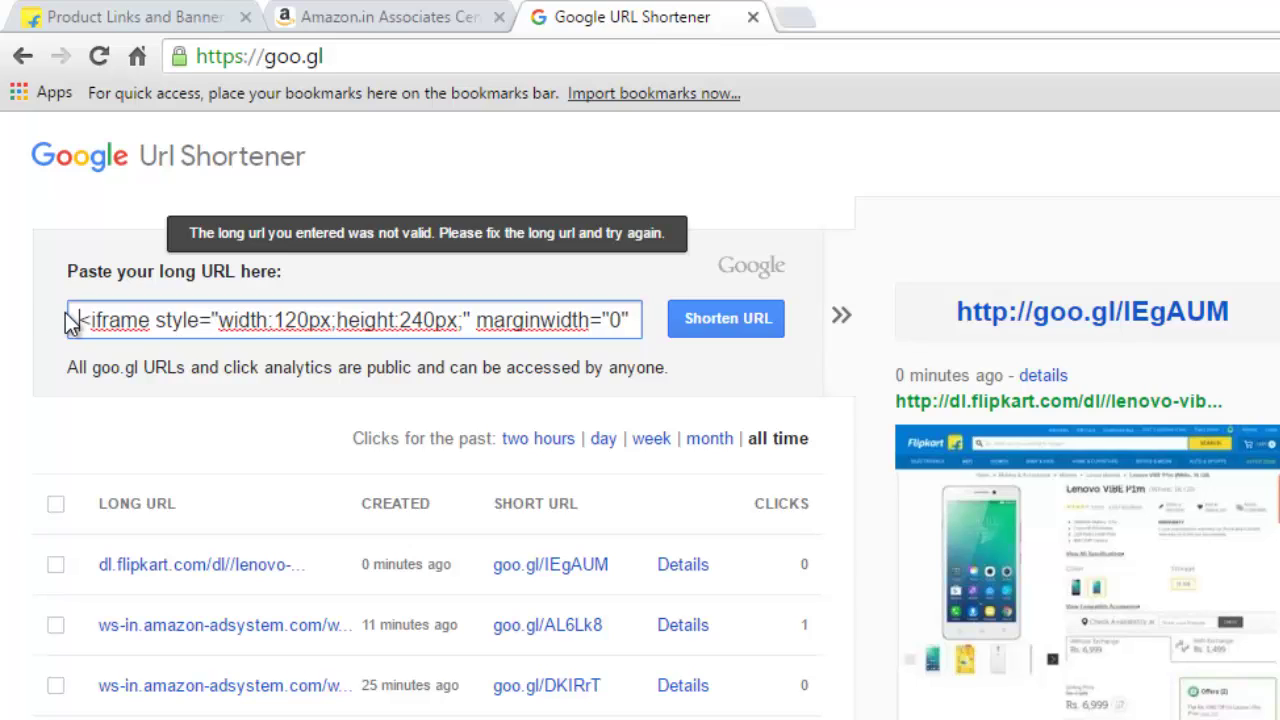
key(shift+Right)
key(shift+Right)
key(shift+Right)
key(shift+Right)
key(shift+Right)
key(shift+Right)
key(shift+Right)
key(shift+Right)
key(shift+Right)
key(shift+Right)
key(shift+Right)
key(shift+Right)
key(shift+Right)
key(shift+Right)
key(shift+Right)
key(shift+Right)
key(shift+Right)
key(shift+Right)
key(shift+Right)
key(shift+Right)
key(shift+Right)
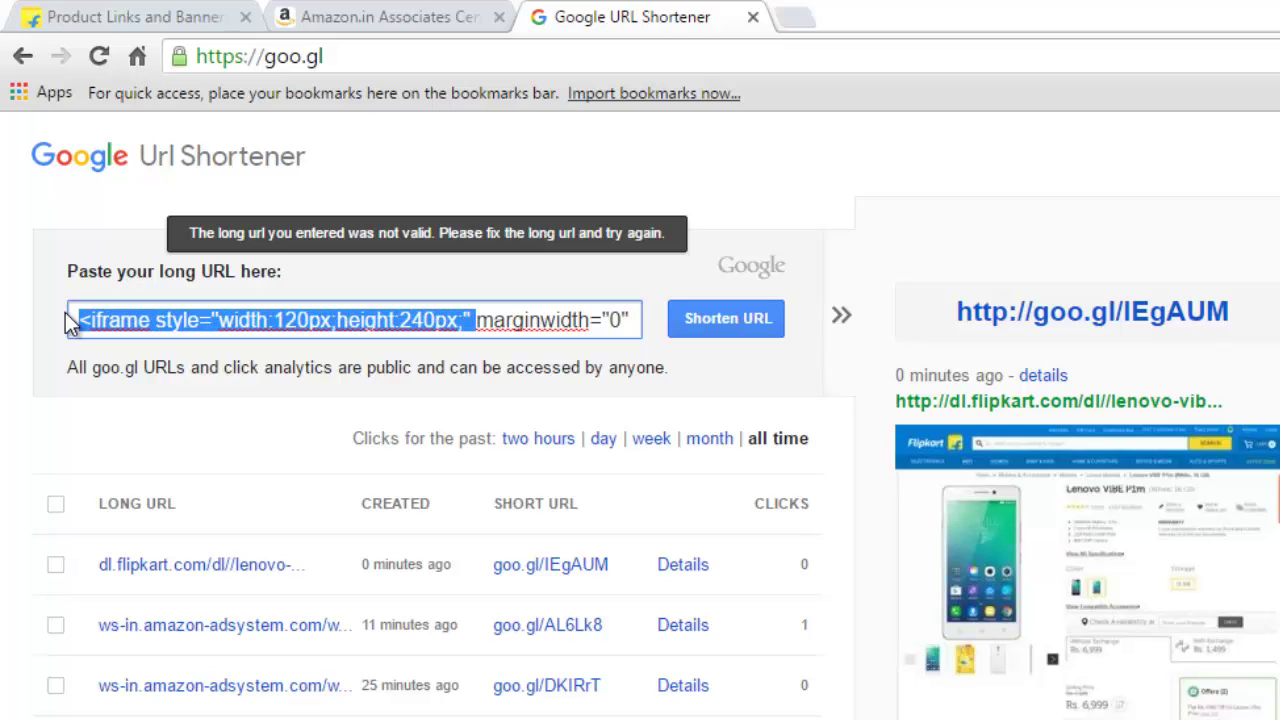
key(shift+Right)
key(shift+Right)
key(shift+Right)
key(shift+Right)
key(shift+Right)
key(shift+Right)
key(shift+Right)
key(shift+Right)
key(shift+Right)
key(shift+Right)
key(shift+Right)
key(shift+Right)
key(shift+Right)
key(shift+Right)
key(shift+Right)
key(shift+Right)
key(shift+Right)
key(shift+Right)
key(shift+Right)
key(shift+Right)
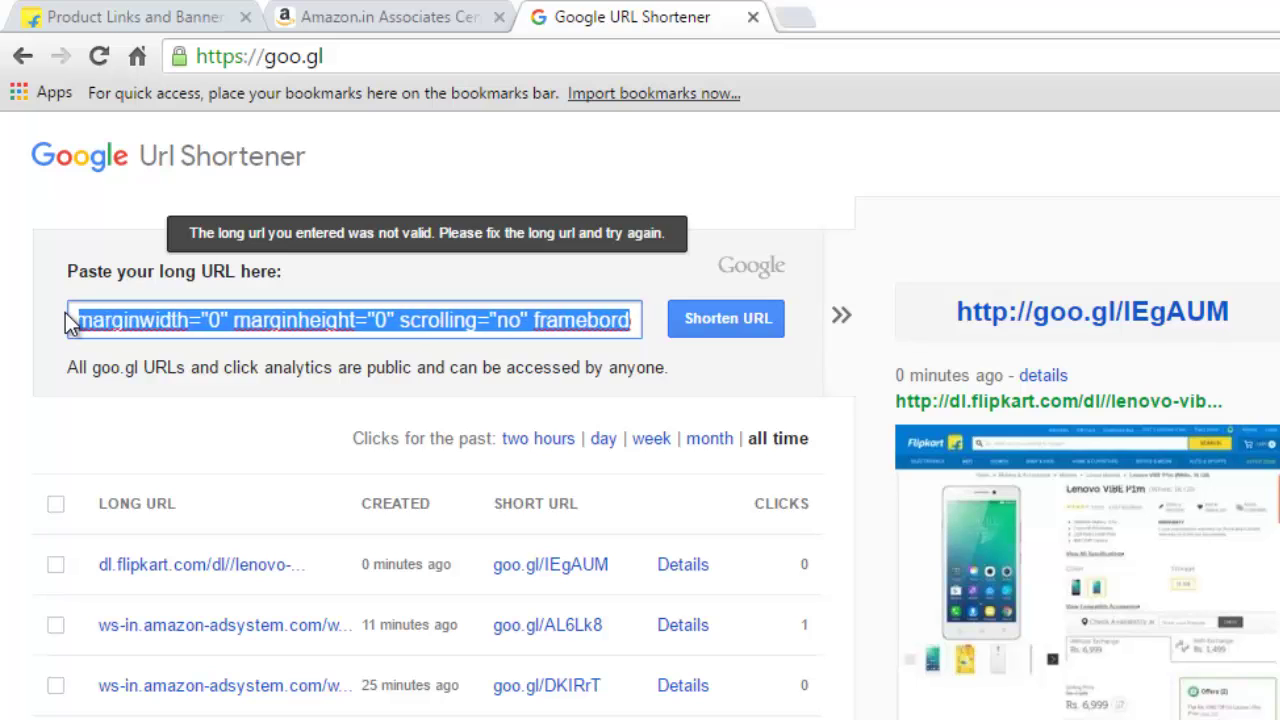
key(shift+Right)
key(shift+Right)
key(shift+Right)
key(shift+Right)
key(shift+Right)
key(shift+Right)
key(shift+Right)
key(shift+Right)
key(shift+Right)
key(shift+Right)
key(shift+Right)
key(shift+Right)
key(shift+Right)
key(shift+Right)
key(shift+Right)
key(shift+Right)
key(shift+Right)
key(shift+Right)
key(shift+Right)
key(shift+Right)
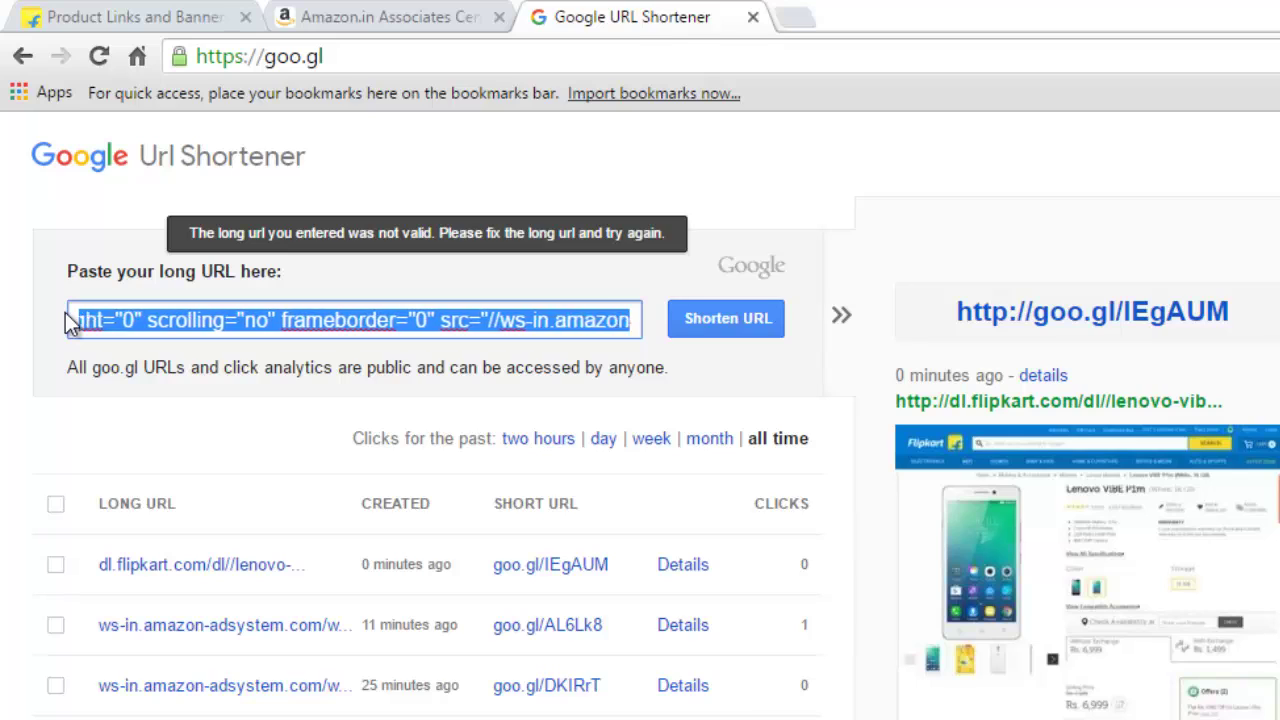
key(shift+Left)
key(shift+Left)
key(shift+Left)
key(shift+Left)
key(shift+Left)
key(shift+Left)
key(shift+Left)
key(shift+Left)
key(shift+Left)
key(shift+Left)
key(shift+Left)
key(shift+Left)
key(shift+Left)
key(shift+Left)
key(shift+Left)
key(shift+Left)
key(shift+Left)
key(shift+Left)
key(shift+Left)
key(shift+Left)
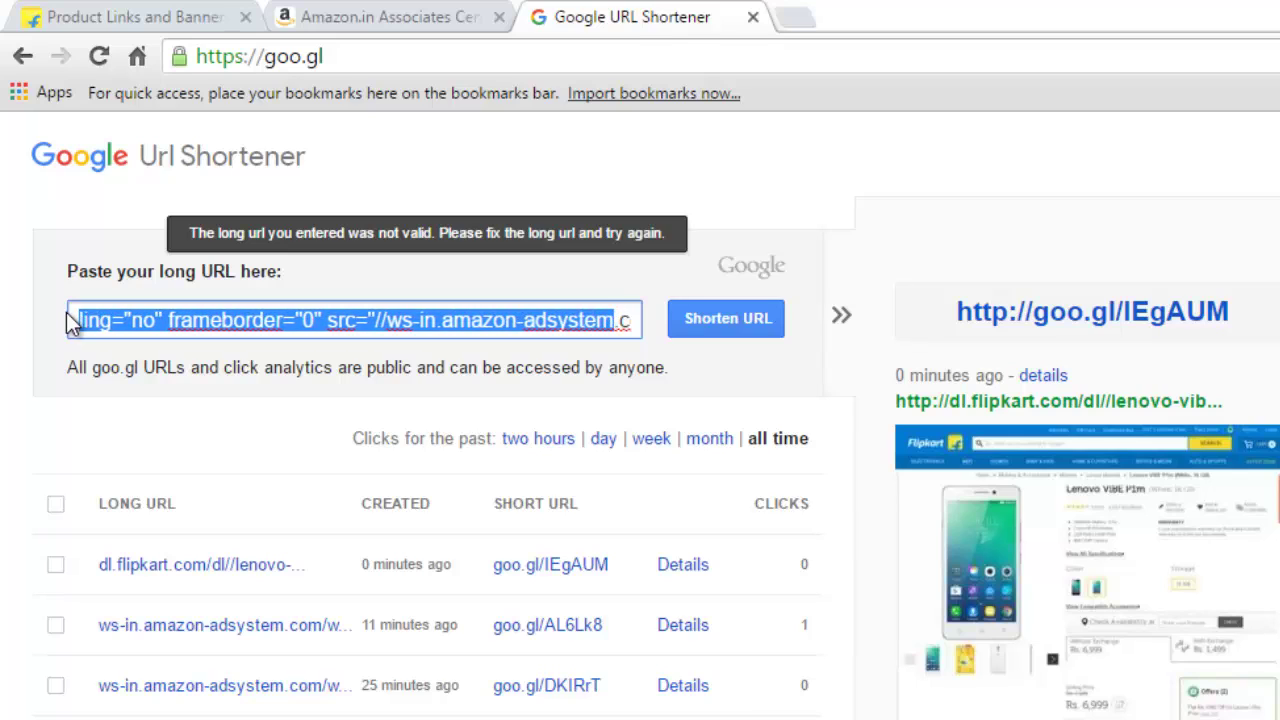
key(shift+Right)
key(shift+Right)
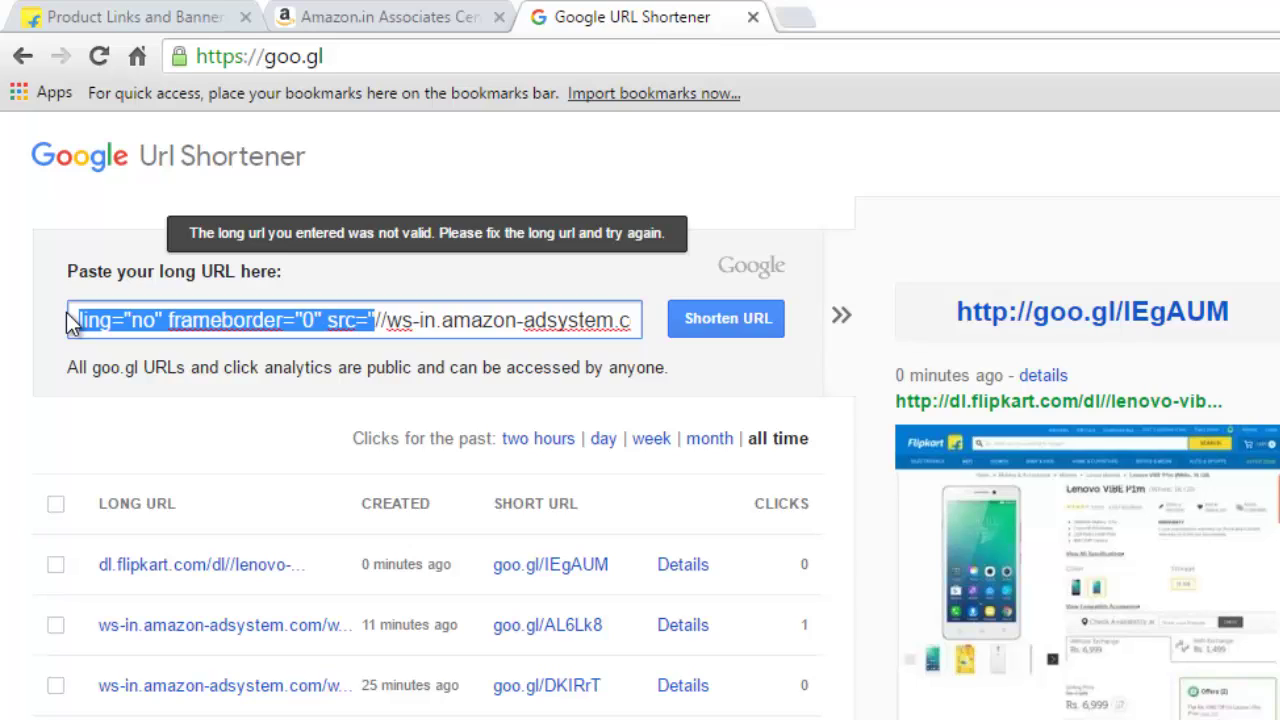
key(BackSpace)
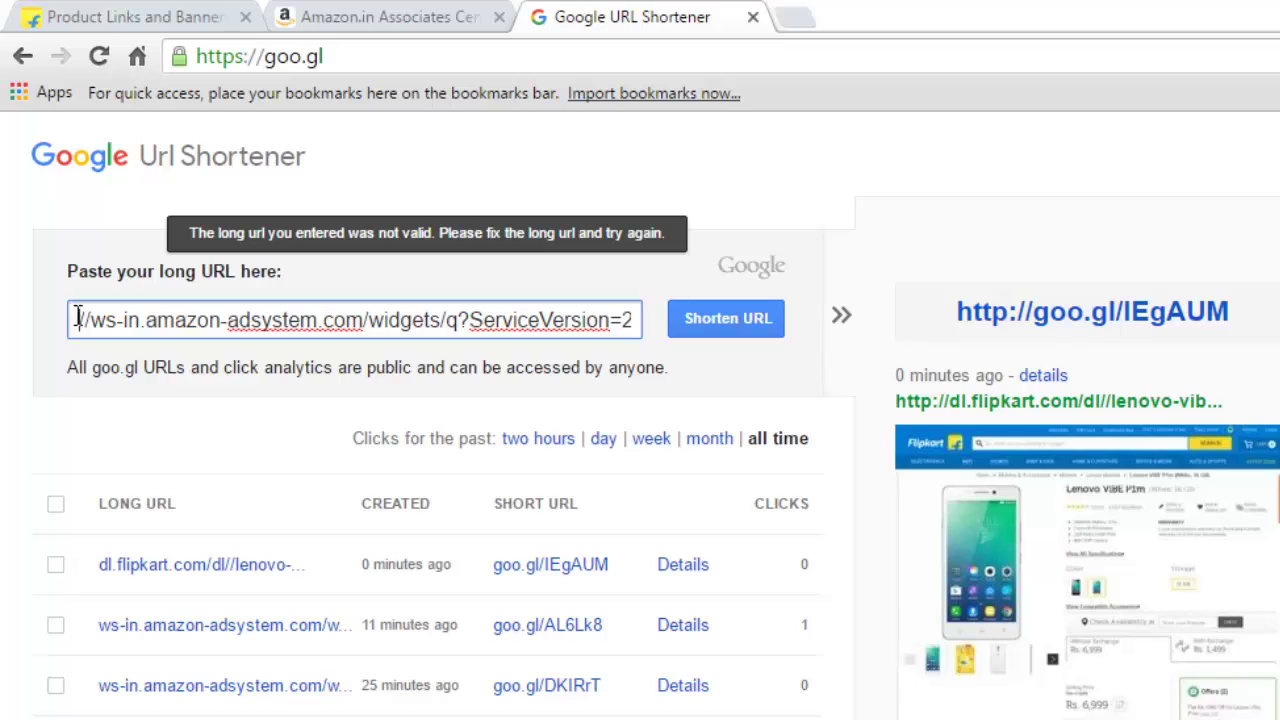
click(734, 320)
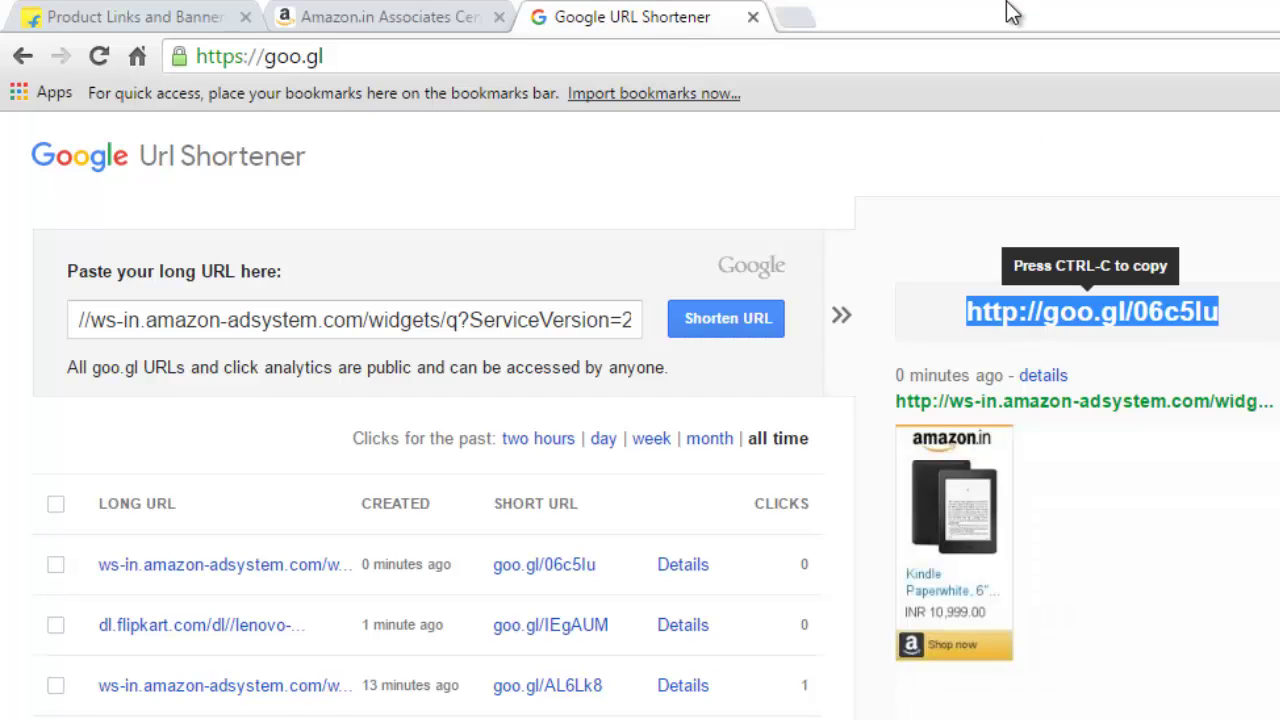
- Load goo.gl/06c5lu in a new tab to test it
click(806, 26)
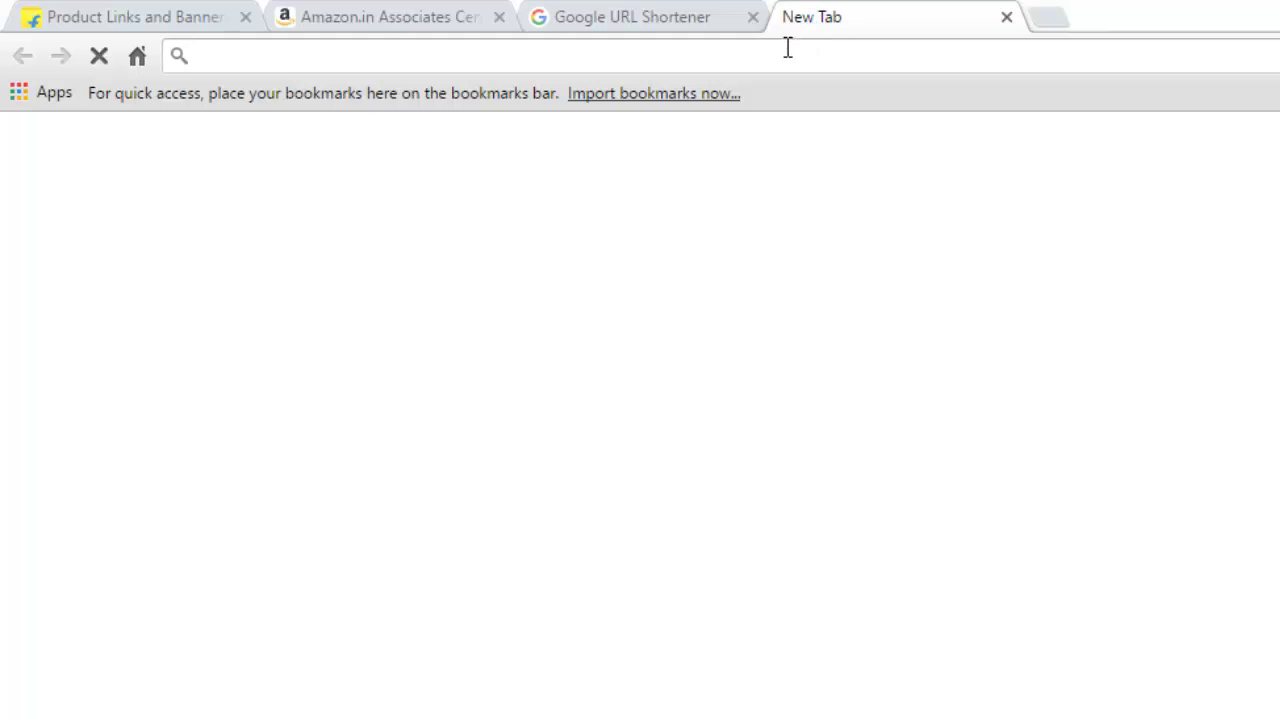
text(http://goo.gl/06c5lu)
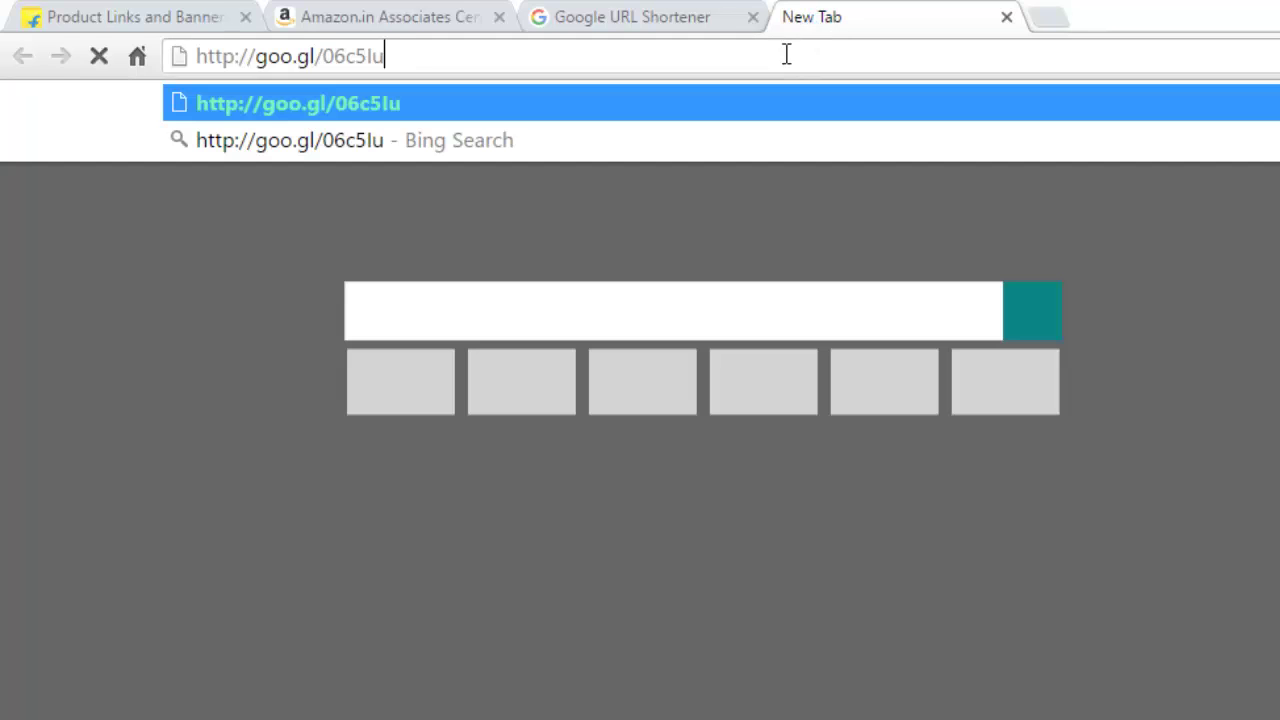
key(Return)
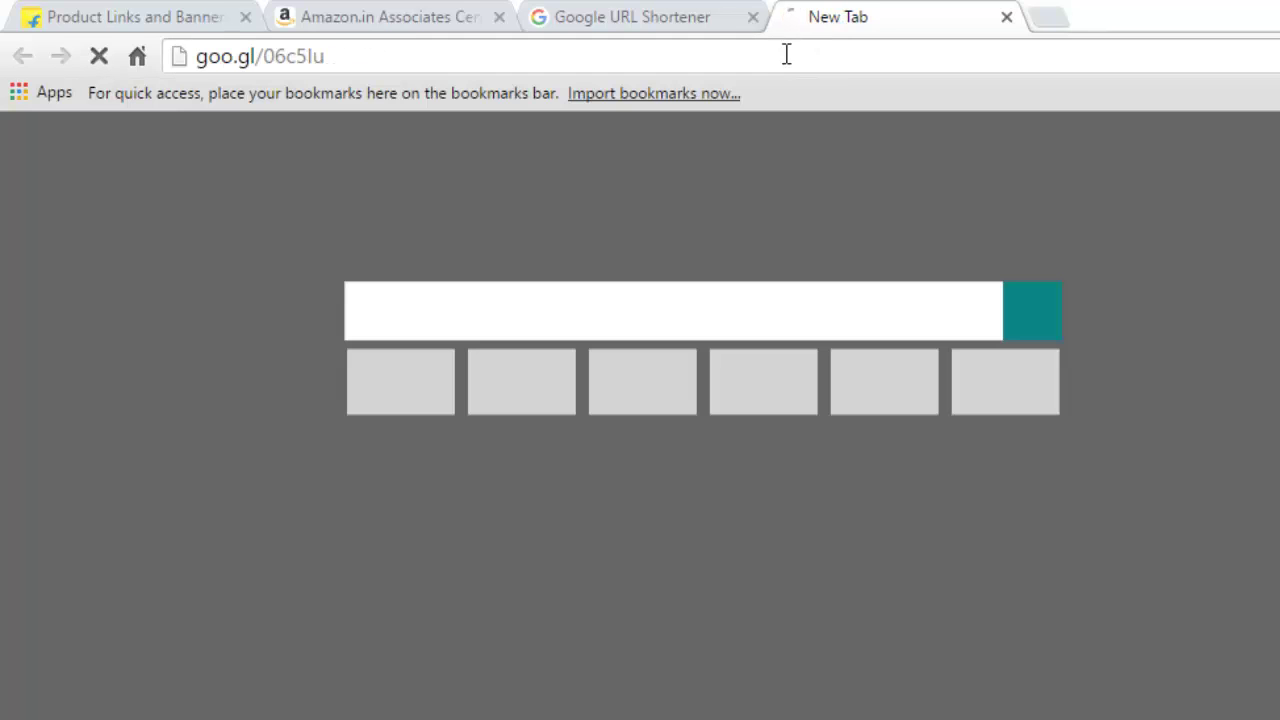